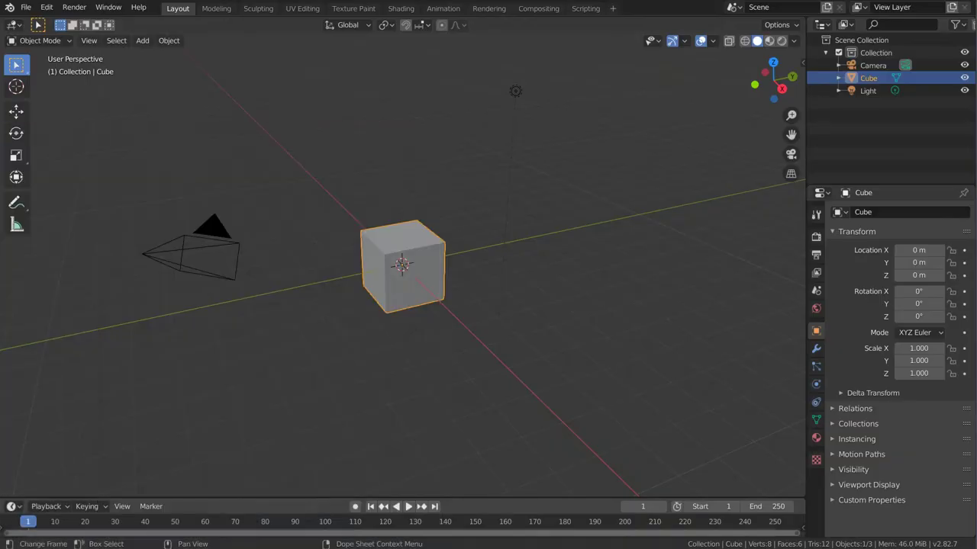
Step: Delete the default camera, cube and light, then switch to top orthographic view
{"action": "left_click", "coordinate": [614, 178]}
{"action": "left_click_drag", "start_coordinate": [543, 351], "coordinate": [356, 217]}
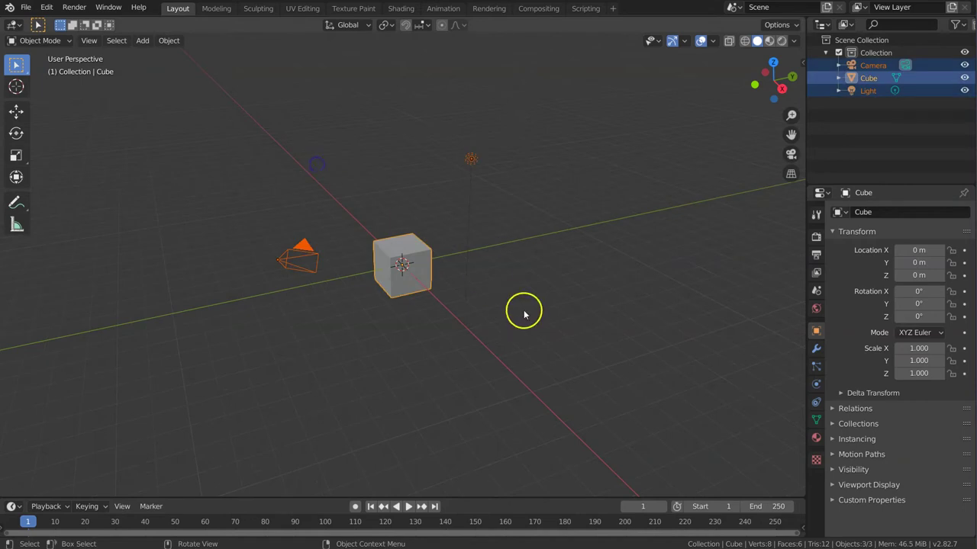
{"action": "left_click_drag", "start_coordinate": [543, 398], "coordinate": [229, 113]}
{"action": "key", "text": "Delete"}
{"action": "key", "text": "KP_7"}
{"action": "left_click", "coordinate": [406, 261]}
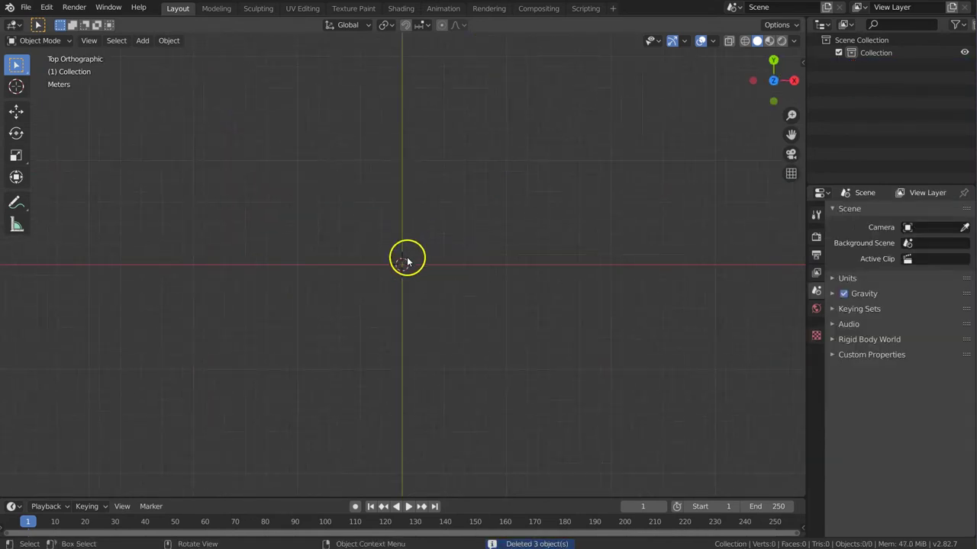
{"action": "middle_click_drag", "start_coordinate": [422, 238], "coordinate": [449, 236], "text": "shift"}
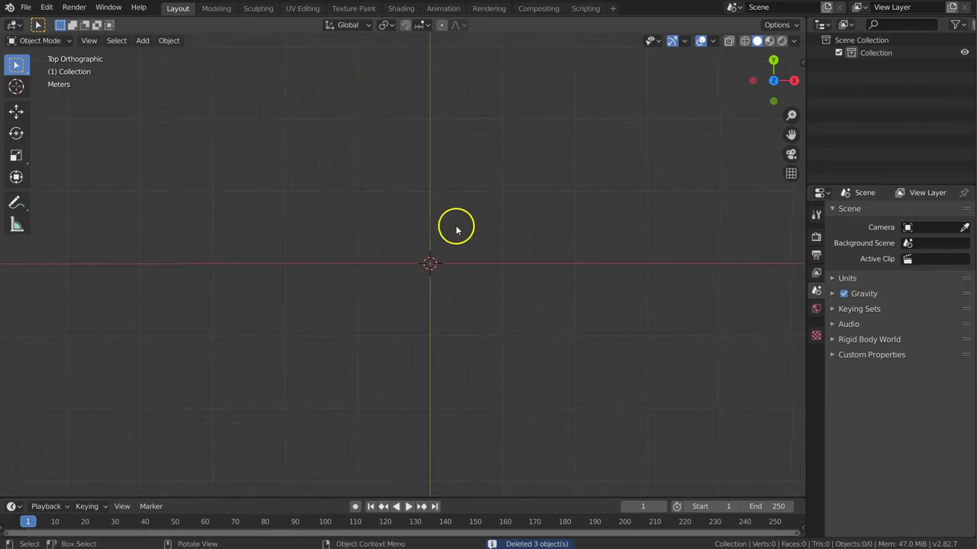
Step: Add a plane, stretch it about 48 times along X, and enter Edit Mode
{"action": "key", "text": "shift+a"}
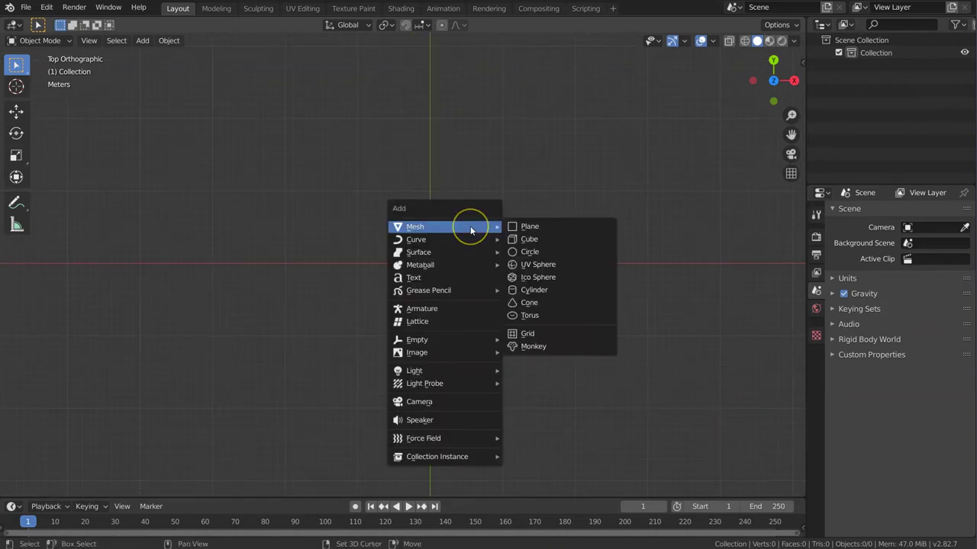
{"action": "left_click", "coordinate": [558, 227]}
{"action": "key", "text": "s"}
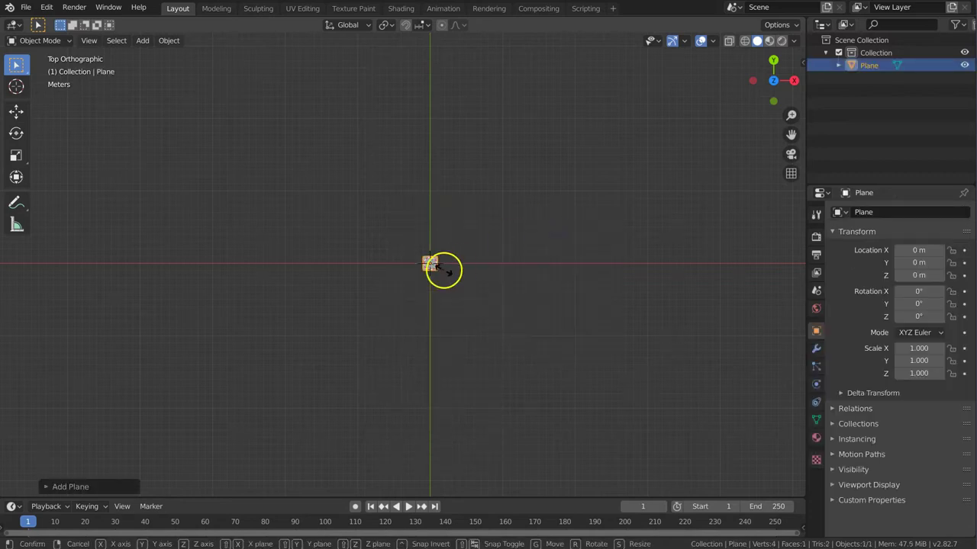
{"action": "key", "text": "x"}
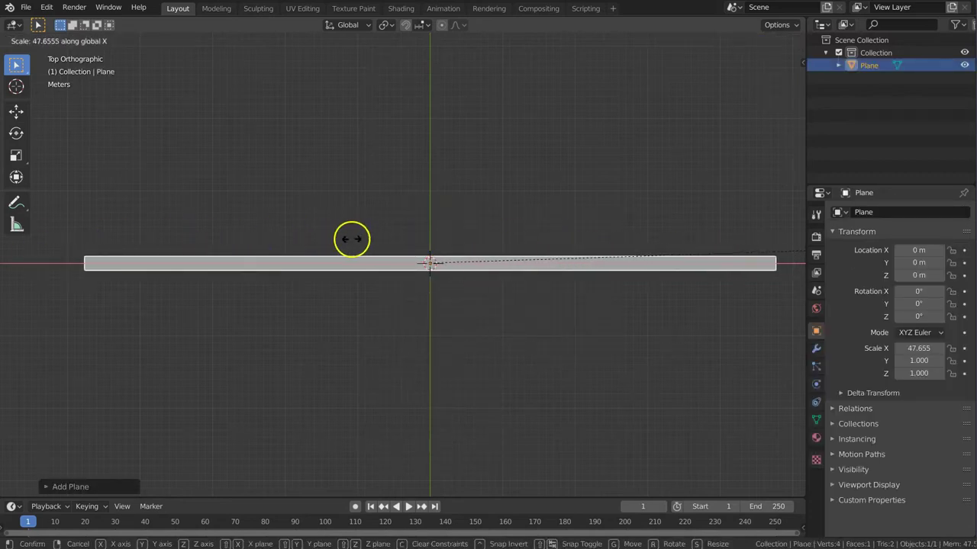
{"action": "left_click", "coordinate": [354, 241]}
{"action": "middle_click_drag", "start_coordinate": [325, 238], "coordinate": [331, 248], "text": "shift"}
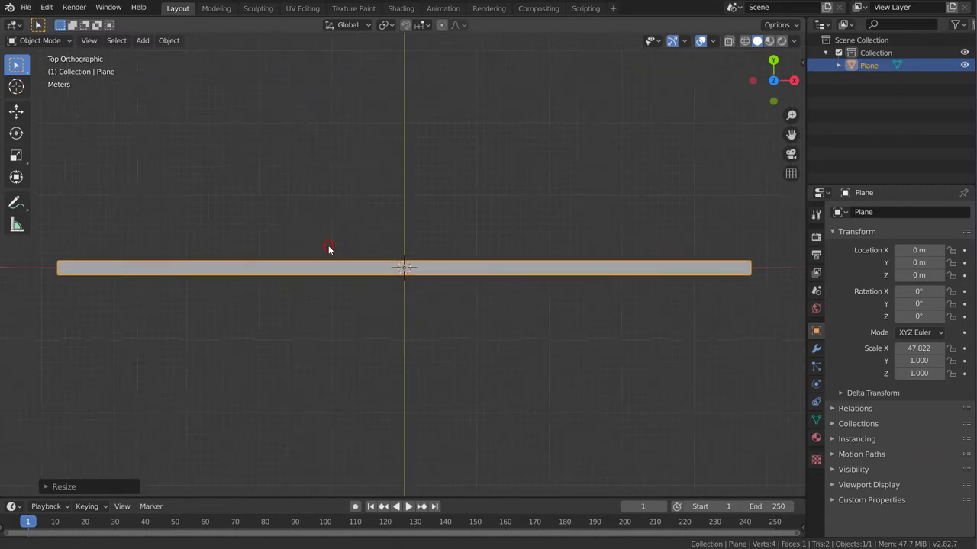
{"action": "key", "text": "Tab"}
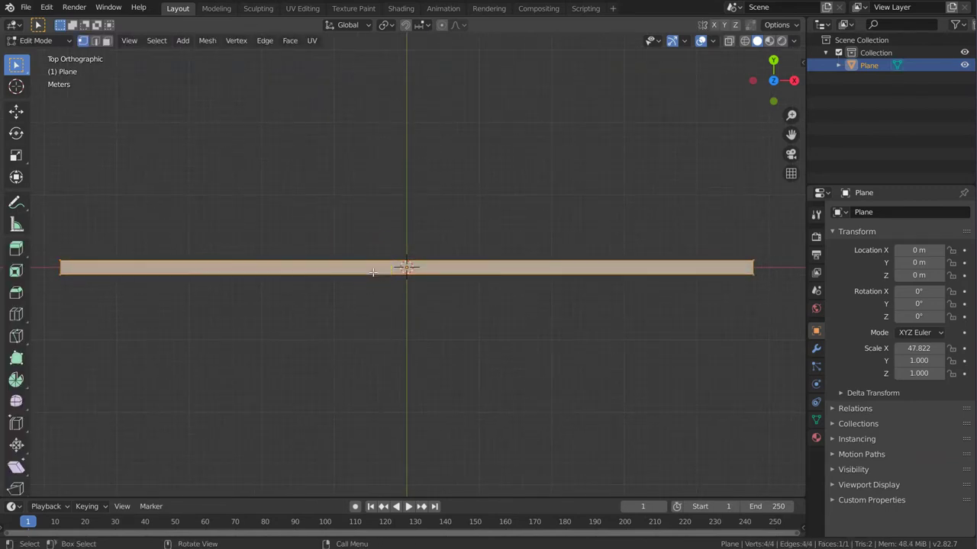
Step: Add 100 evenly spaced loop cuts across the strip
{"action": "key", "text": "ctrl+r"}
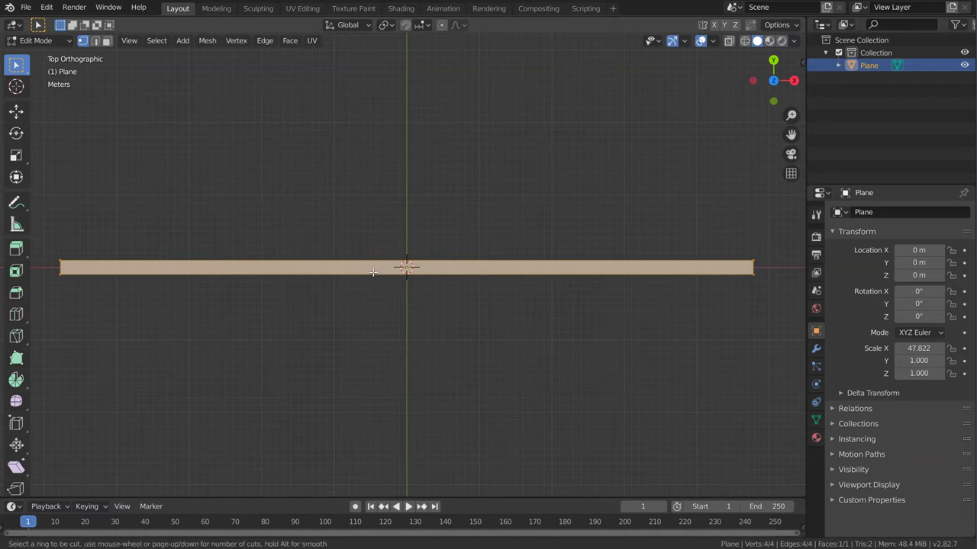
{"action": "type", "text": "100"}
{"action": "key", "text": "Return"}
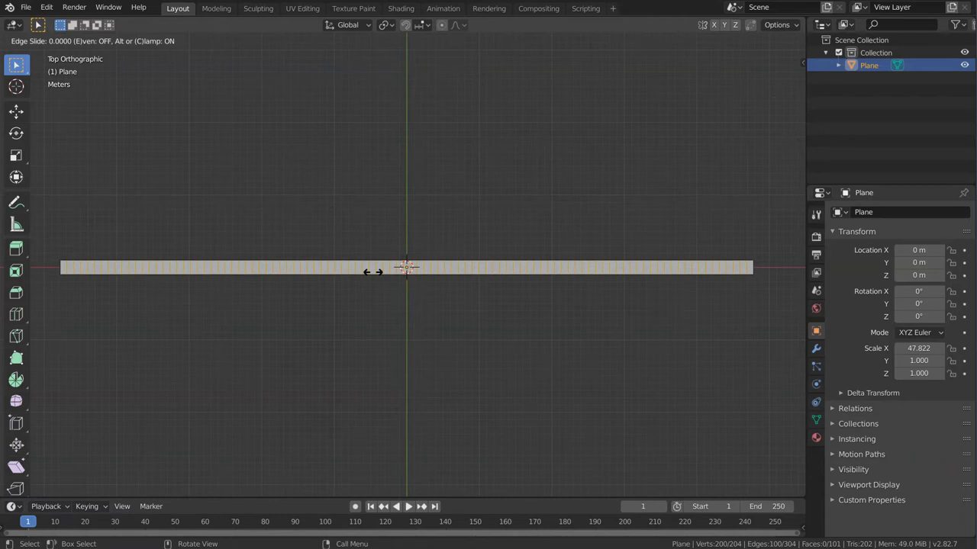
{"action": "left_click", "coordinate": [372, 271]}
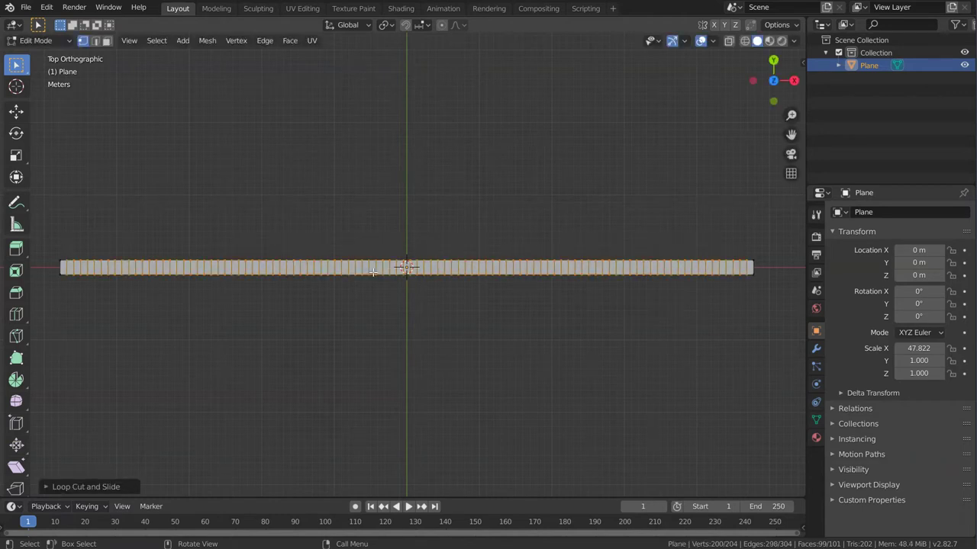
Step: In vertex mode, select the vertices at both ends of the strip
{"action": "key", "text": "3"}
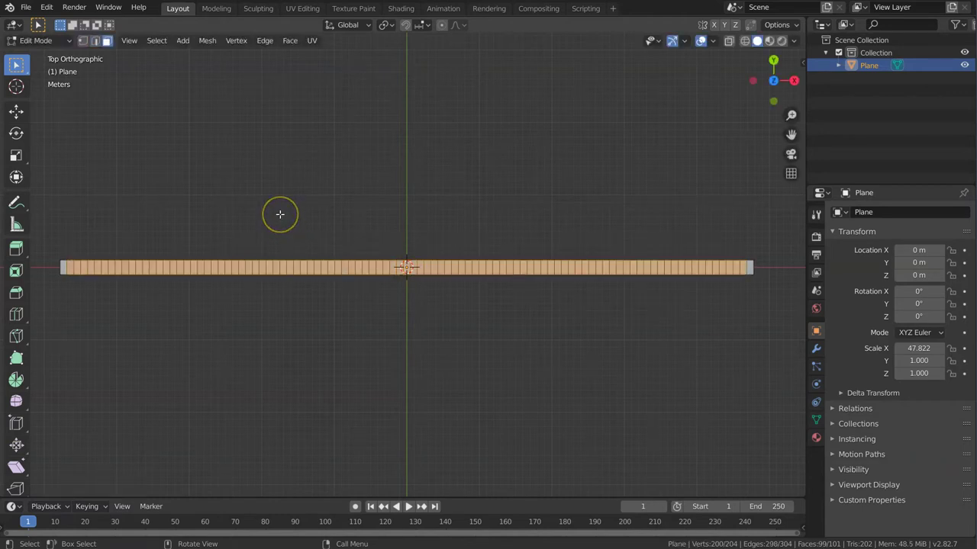
{"action": "key", "text": "1"}
{"action": "key", "text": "alt+a"}
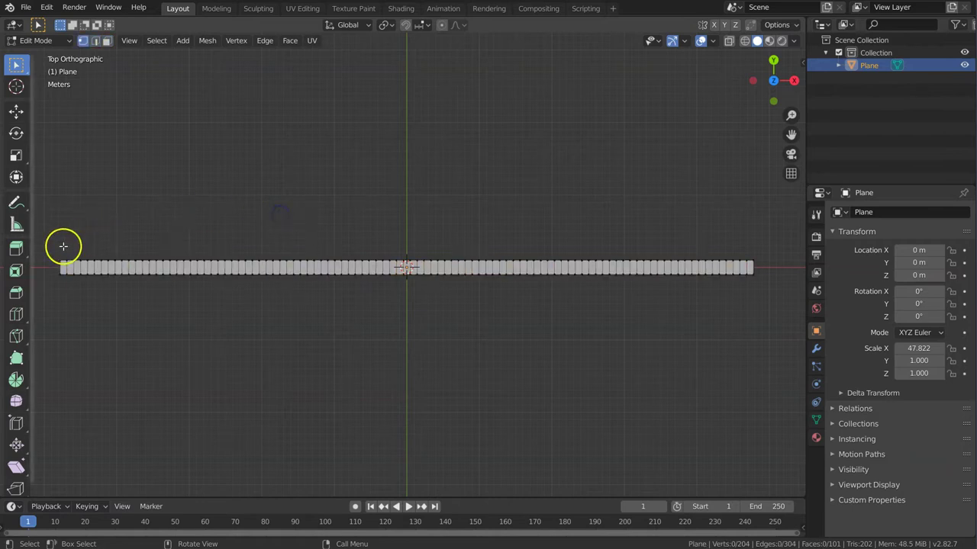
{"action": "left_click_drag", "start_coordinate": [52, 258], "coordinate": [65, 290]}
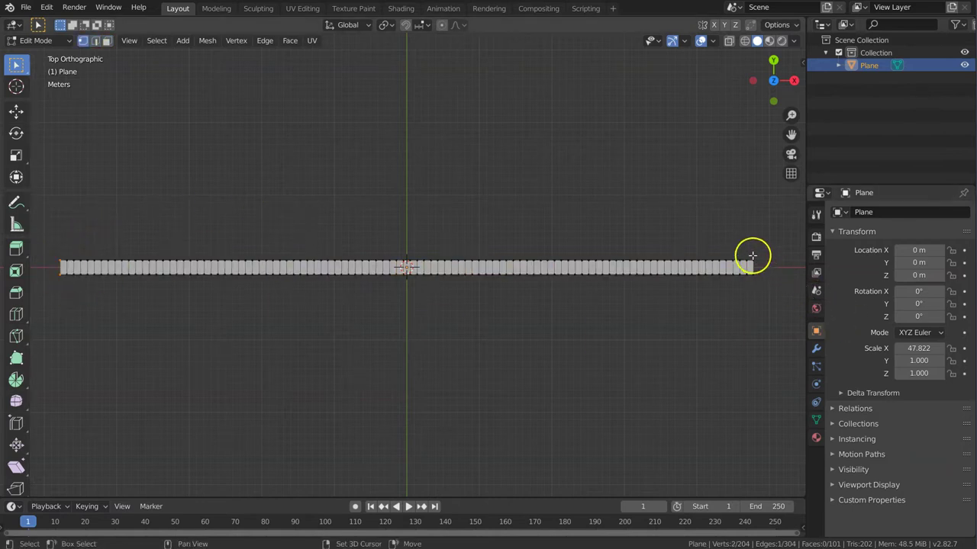
{"action": "left_click_drag", "start_coordinate": [751, 255], "coordinate": [766, 301]}
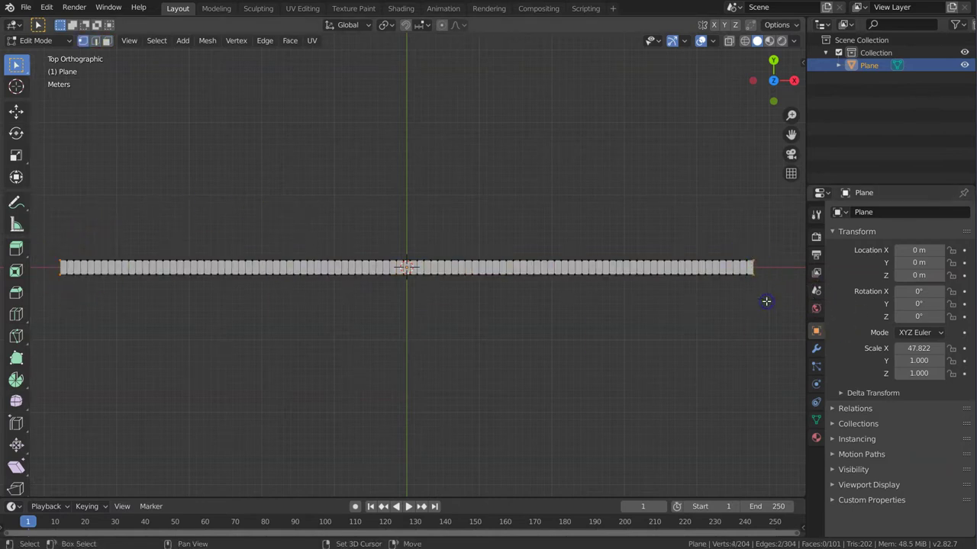
Step: Create a new vertex group and assign the strip's end vertices to it
{"action": "left_click", "coordinate": [817, 420]}
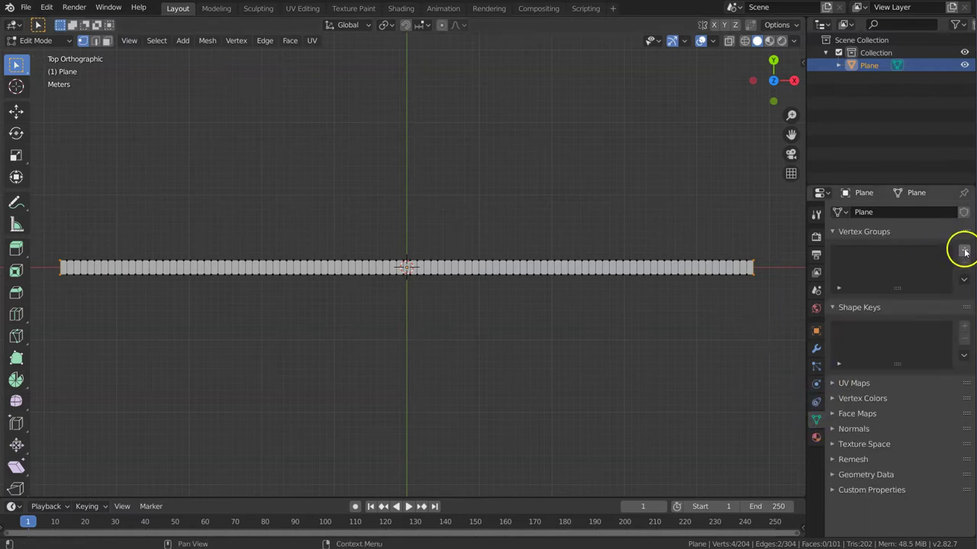
{"action": "left_click", "coordinate": [964, 252]}
{"action": "left_click", "coordinate": [844, 329]}
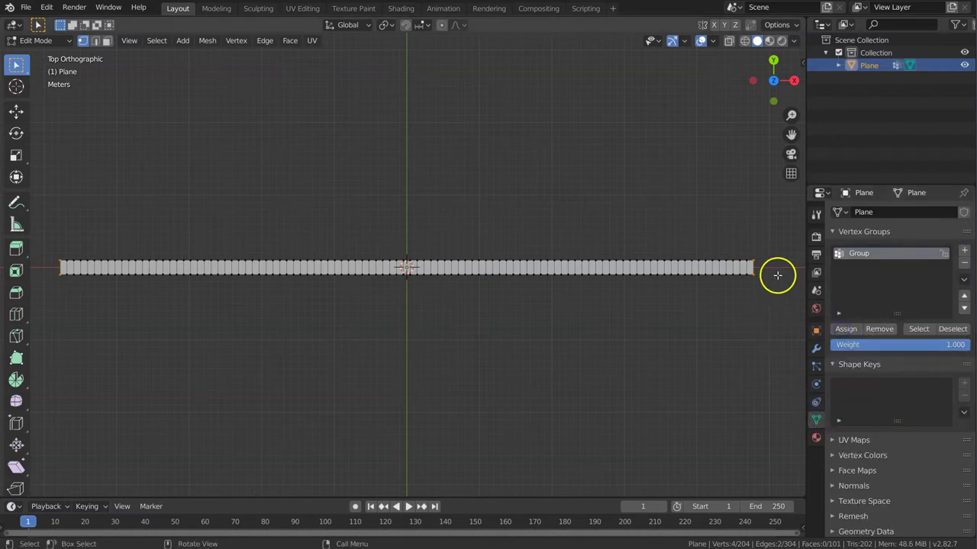
{"action": "left_click", "coordinate": [946, 329]}
{"action": "left_click", "coordinate": [922, 330]}
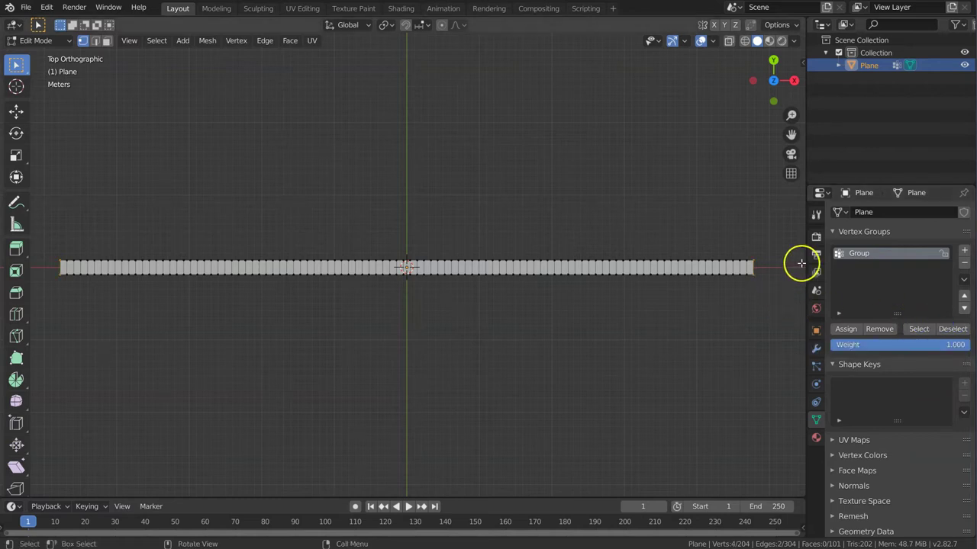
Step: Rename the vertex group to 'Ends' and return to Object Mode
{"action": "double_click", "coordinate": [857, 253]}
{"action": "type", "text": "En"}
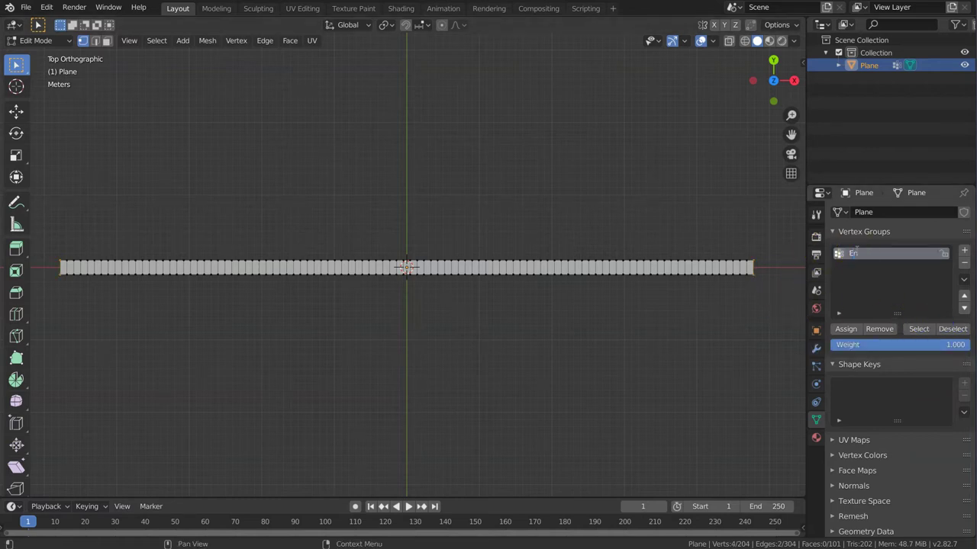
{"action": "type", "text": "ds"}
{"action": "key", "text": "Return"}
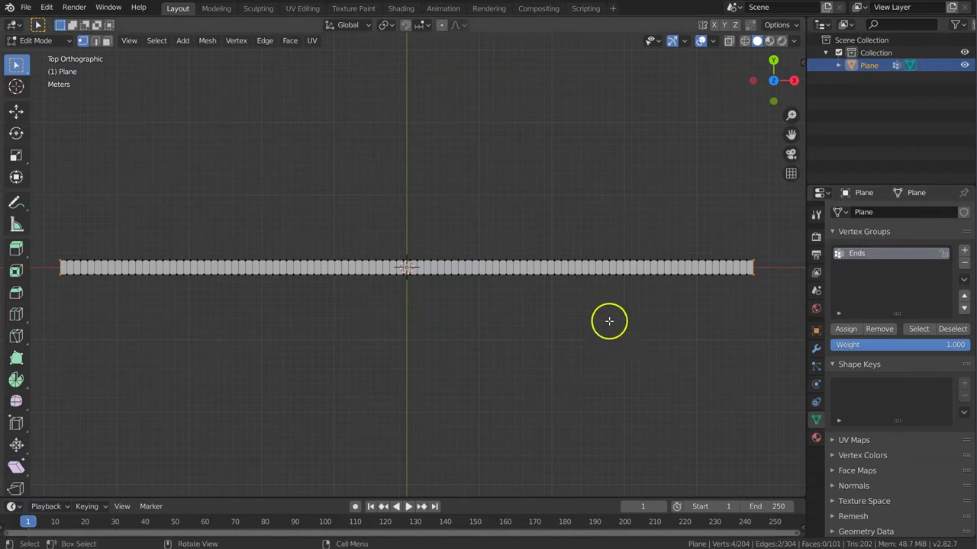
{"action": "key", "text": "Tab"}
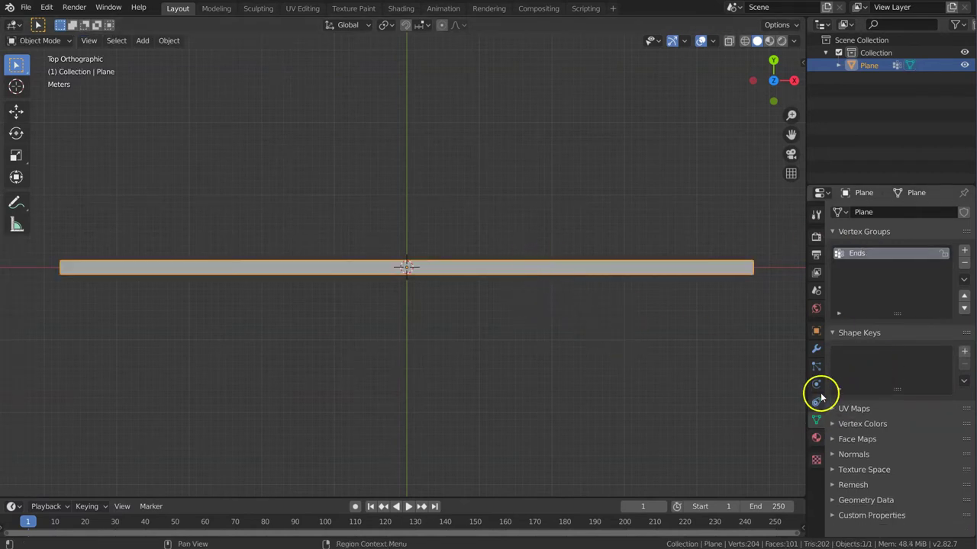
Step: Add cloth physics with the Silk preset and set the Pin Group to Ends
{"action": "left_click", "coordinate": [817, 385]}
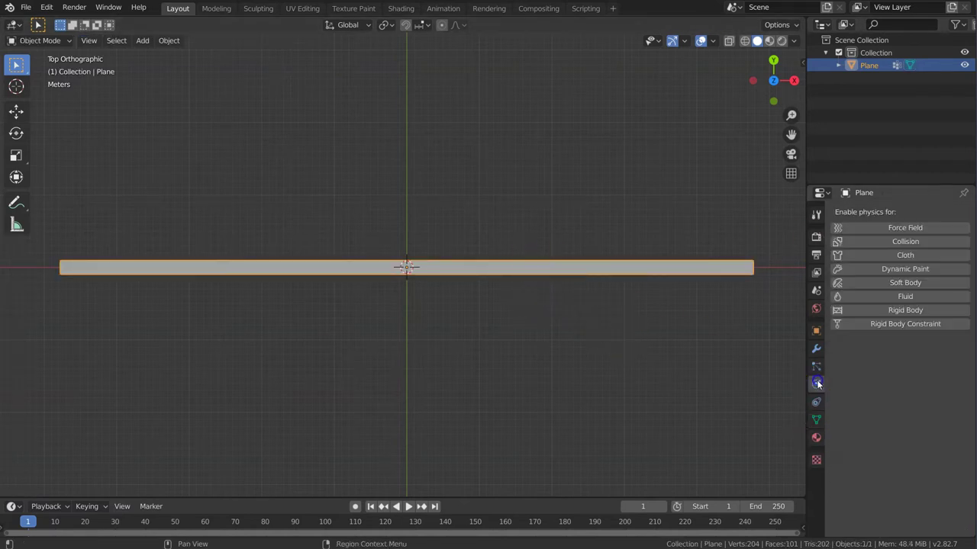
{"action": "left_click", "coordinate": [906, 256]}
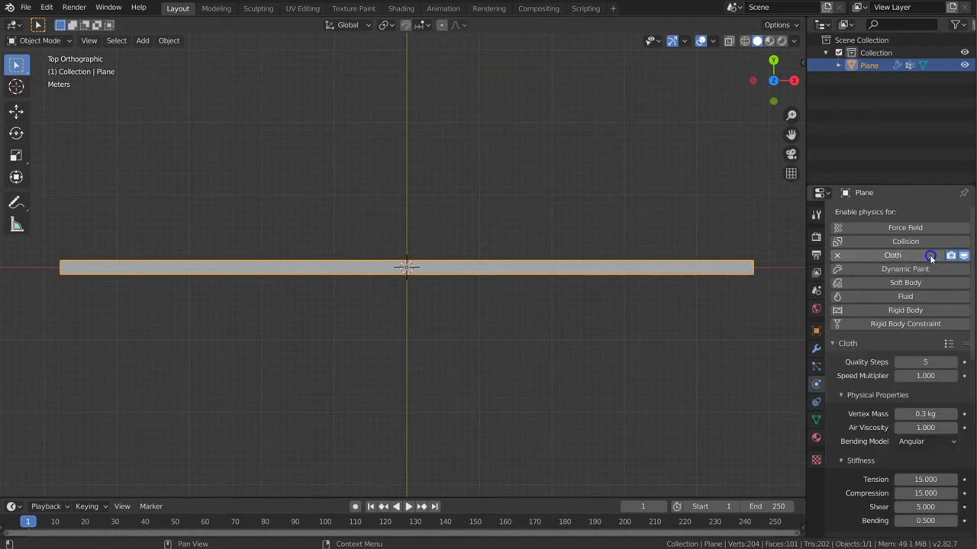
{"action": "left_click", "coordinate": [947, 343]}
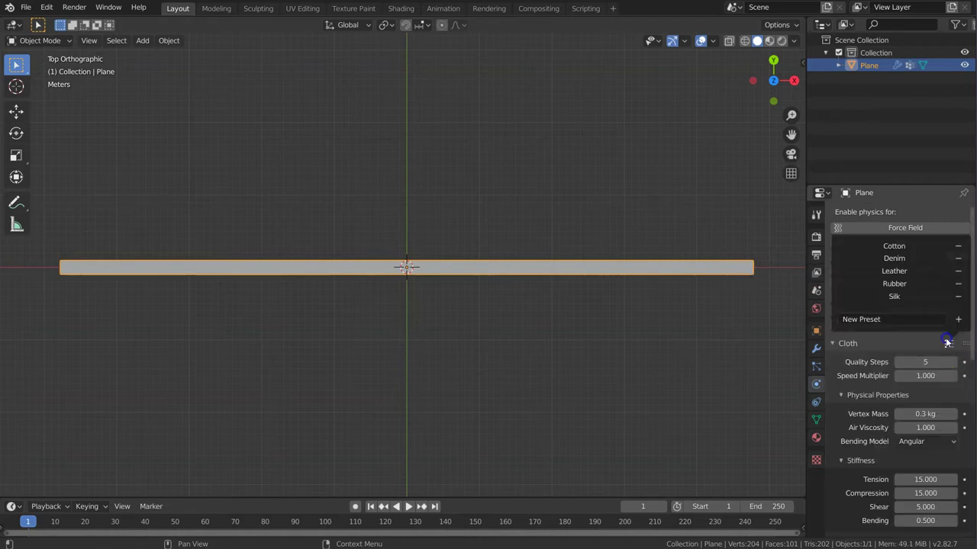
{"action": "left_click", "coordinate": [843, 396]}
{"action": "left_click", "coordinate": [840, 425]}
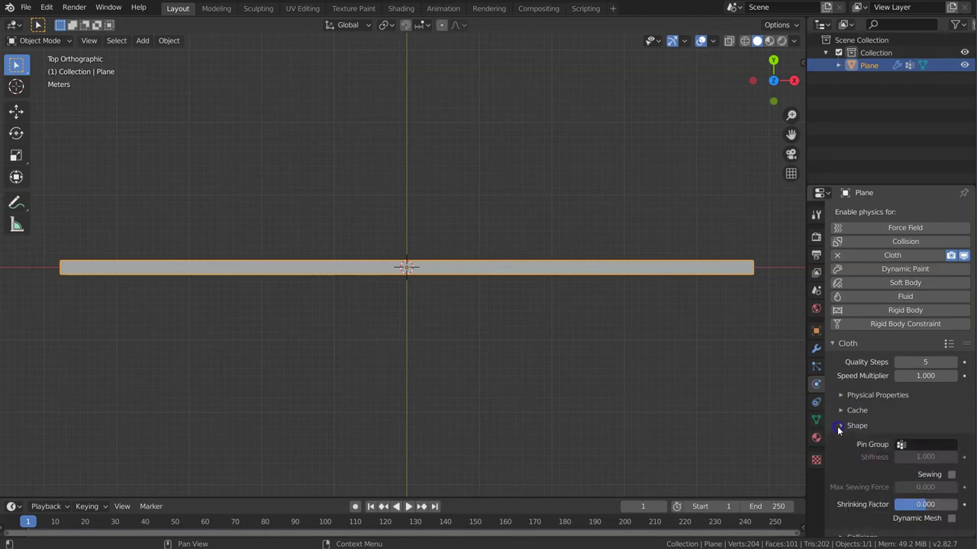
{"action": "left_click", "coordinate": [917, 445]}
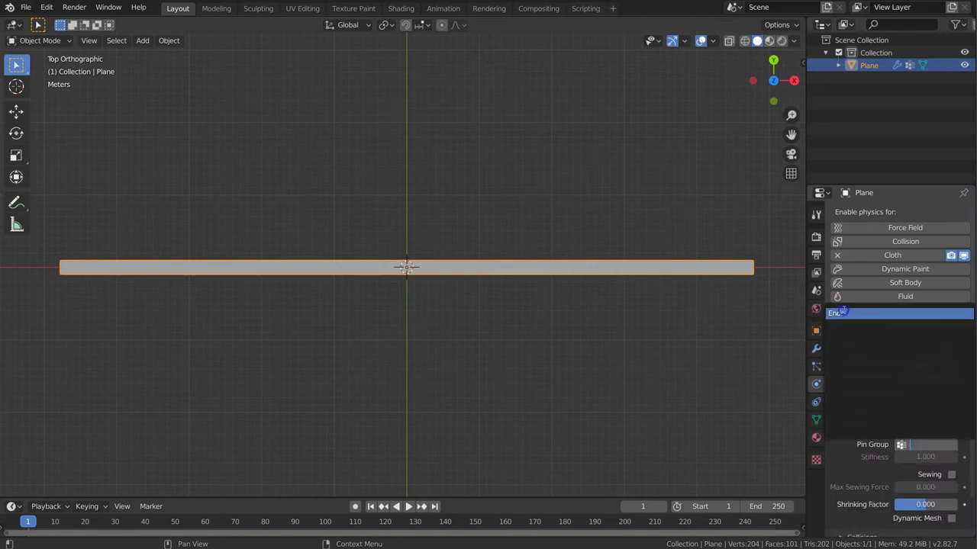
{"action": "left_click", "coordinate": [843, 312]}
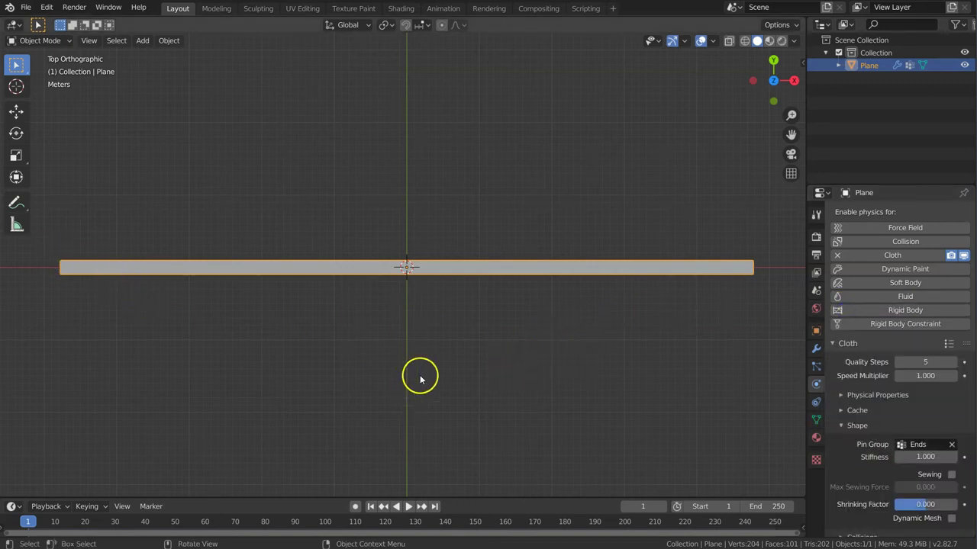
{"action": "mouse_move", "coordinate": [420, 379]}
{"action": "middle_mouse_down"}
{"action": "mouse_move", "coordinate": [545, 287]}
{"action": "mouse_move", "coordinate": [494, 261]}
{"action": "mouse_move", "coordinate": [491, 275]}
{"action": "mouse_move", "coordinate": [489, 263]}
{"action": "mouse_move", "coordinate": [560, 272]}
{"action": "middle_mouse_up"}
Step: Preview the cloth playback and set the animation end frame to 1000
{"action": "key", "text": "space"}
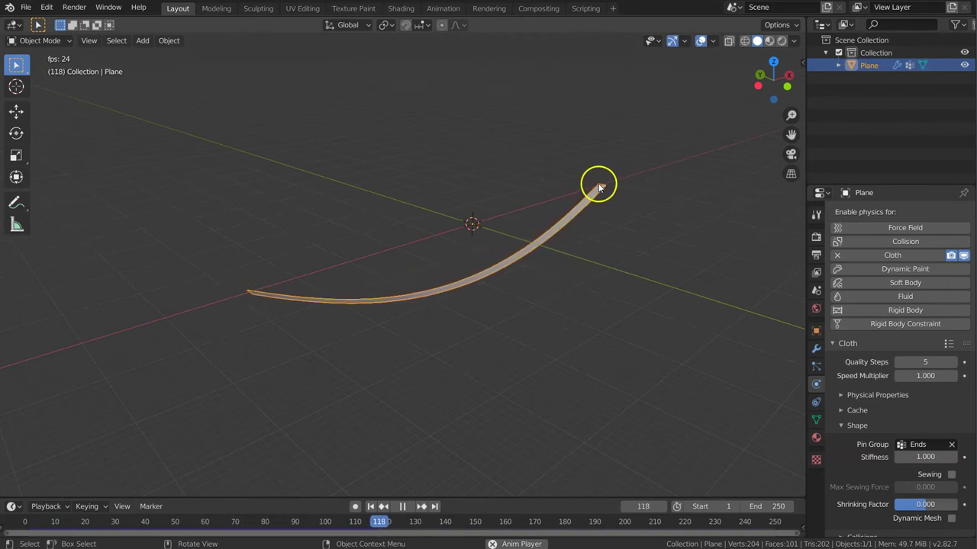
{"action": "key", "text": "space"}
{"action": "type", "text": "1000"}
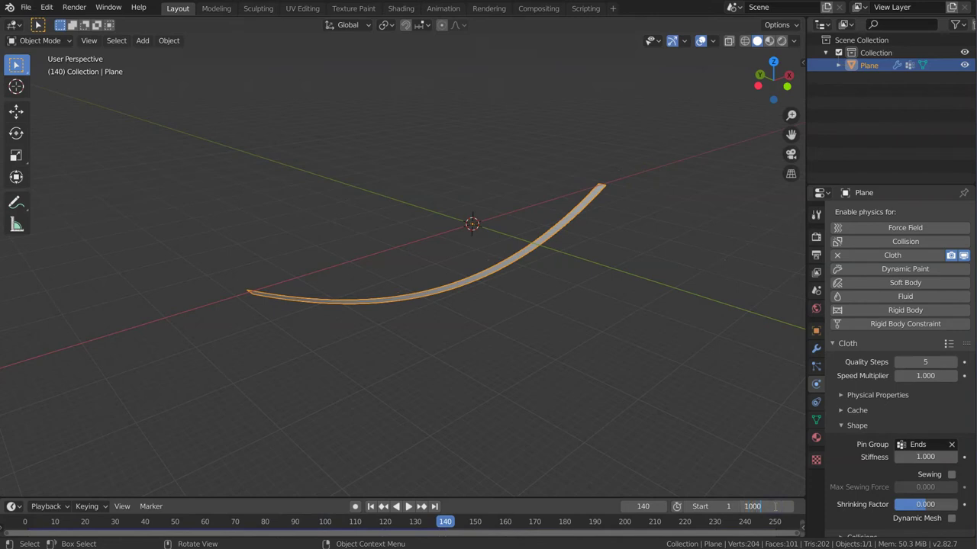
{"action": "key", "text": "Return"}
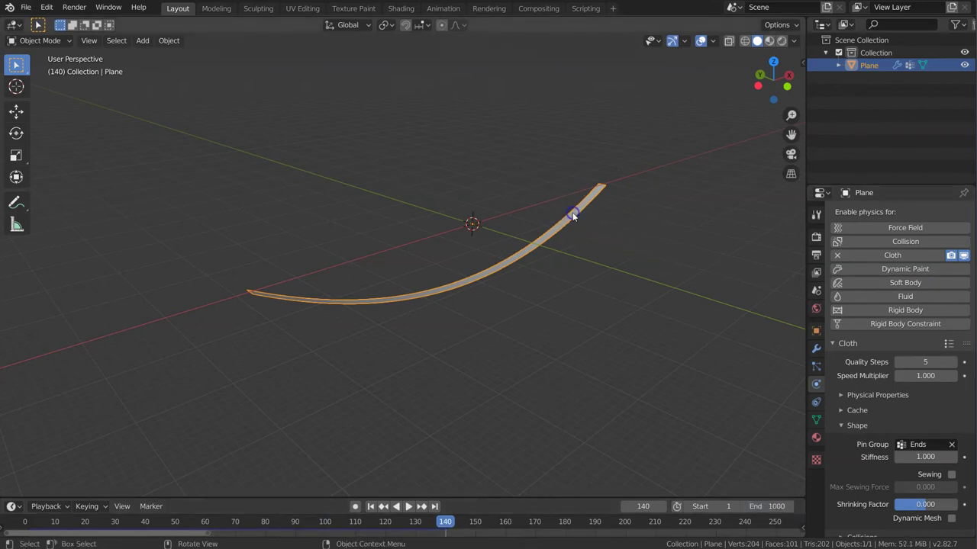
Step: Set the cloth cache Simulation End to frame 1000
{"action": "scroll", "coordinate": [880, 411], "scroll_direction": "down", "scroll_amount": 2}
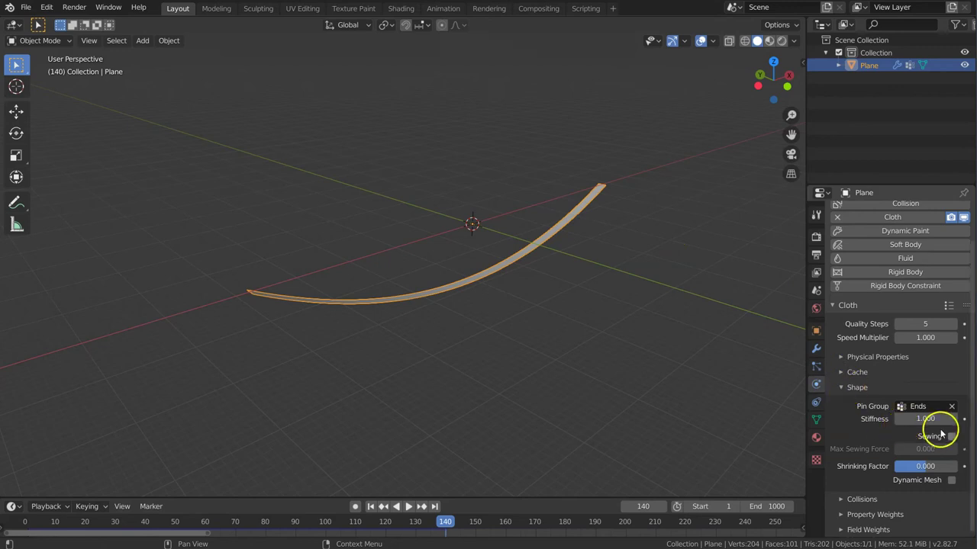
{"action": "left_click", "coordinate": [841, 387]}
{"action": "left_click", "coordinate": [843, 412]}
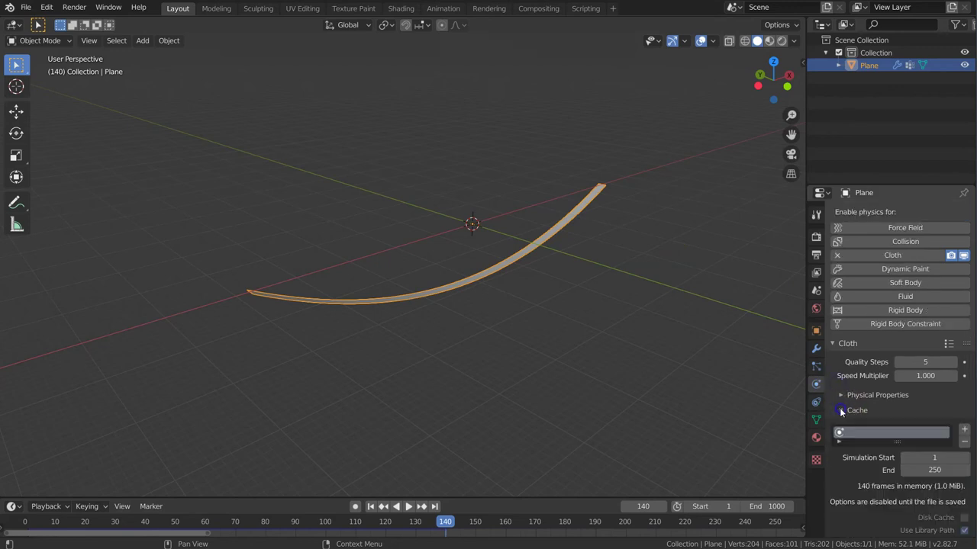
{"action": "left_click", "coordinate": [930, 467]}
{"action": "type", "text": "10"}
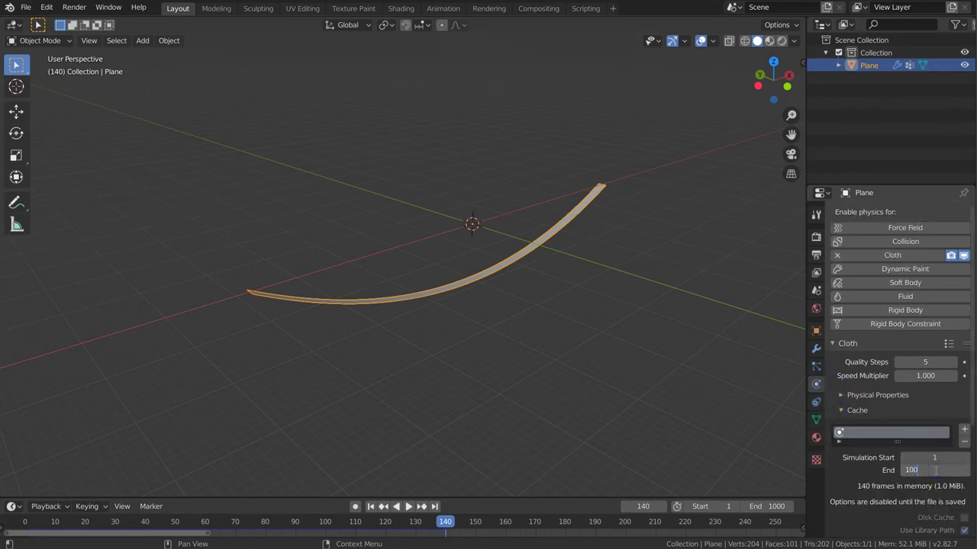
{"action": "type", "text": "0"}
{"action": "key", "text": "Return"}
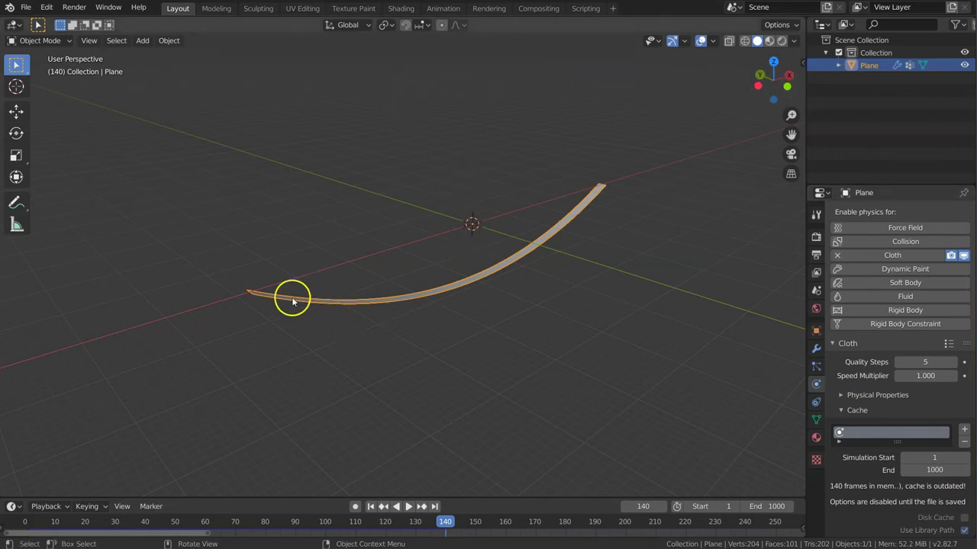
Step: In Edit Mode top view, select the vertices at the strip's left end
{"action": "key", "text": "Tab"}
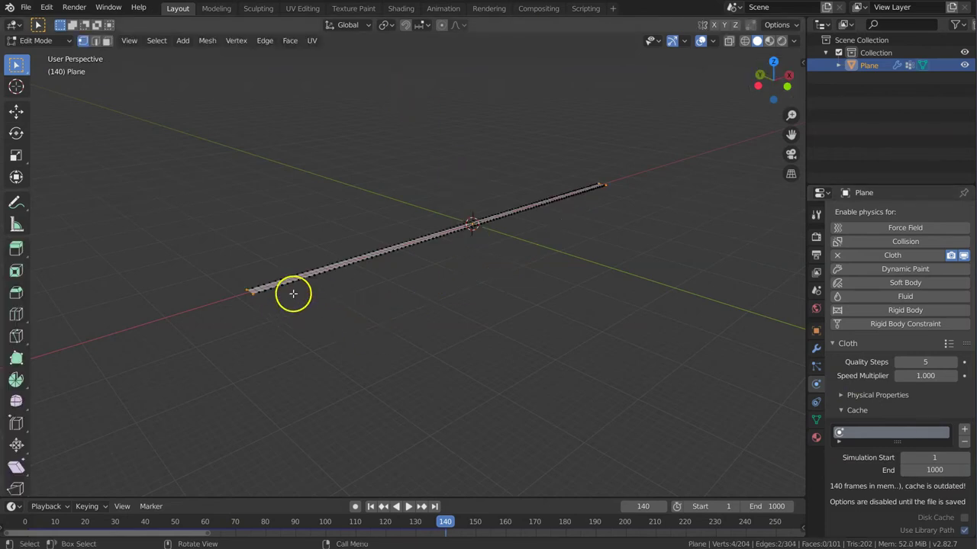
{"action": "middle_click_drag", "start_coordinate": [301, 275], "coordinate": [297, 284]}
{"action": "key", "text": "KP_7"}
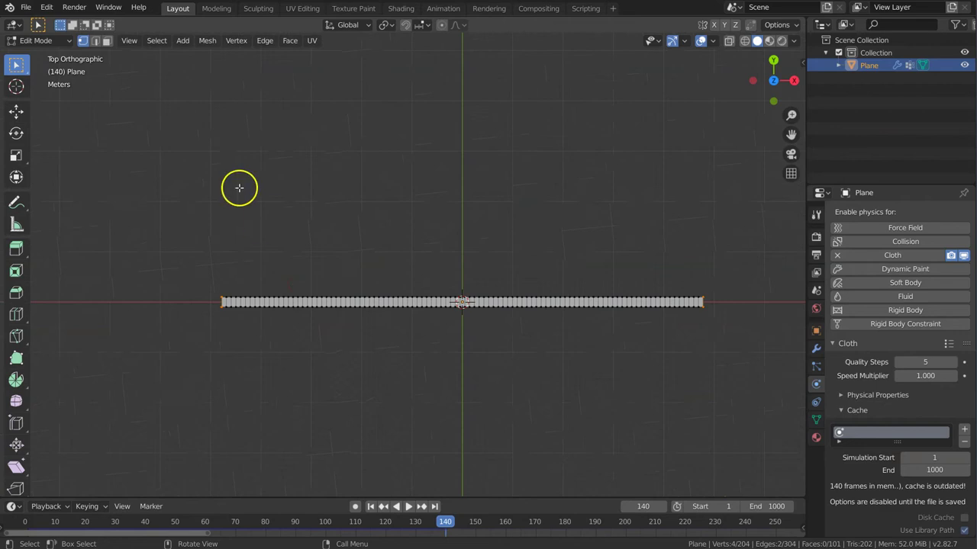
{"action": "scroll", "coordinate": [231, 323], "scroll_direction": "up", "scroll_amount": 3}
{"action": "middle_click_drag", "start_coordinate": [231, 323], "coordinate": [209, 233], "text": "shift"}
{"action": "left_click_drag", "start_coordinate": [149, 206], "coordinate": [184, 284]}
{"action": "scroll", "coordinate": [161, 255], "scroll_direction": "down", "scroll_amount": 2}
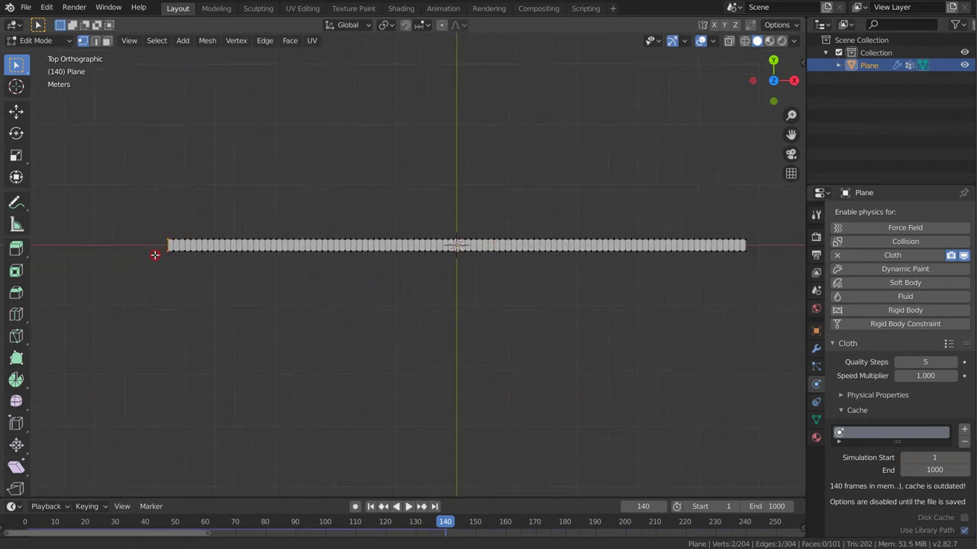
{"action": "middle_click_drag", "start_coordinate": [188, 277], "coordinate": [202, 281], "text": "shift"}
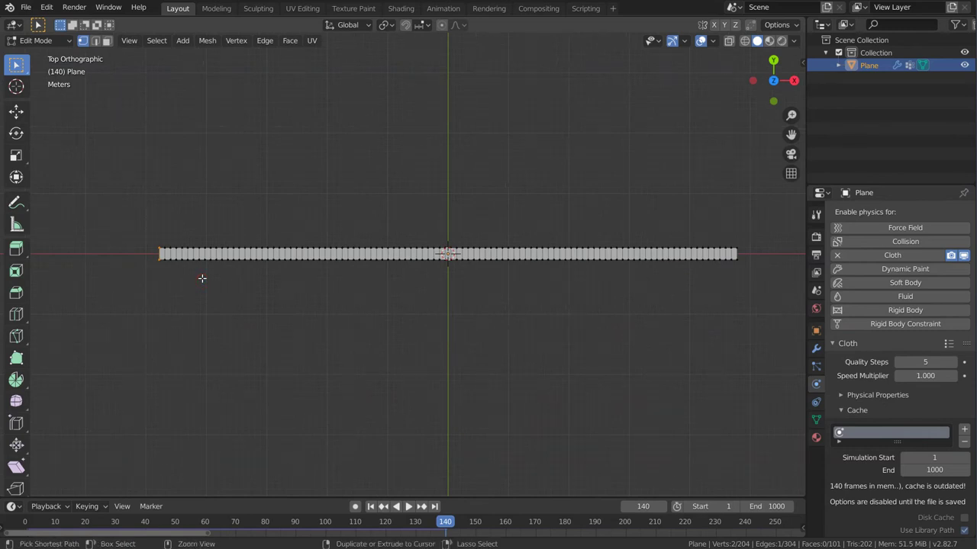
Step: Hook the selected vertices to a new Empty and return to Object Mode
{"action": "key", "text": "ctrl+h"}
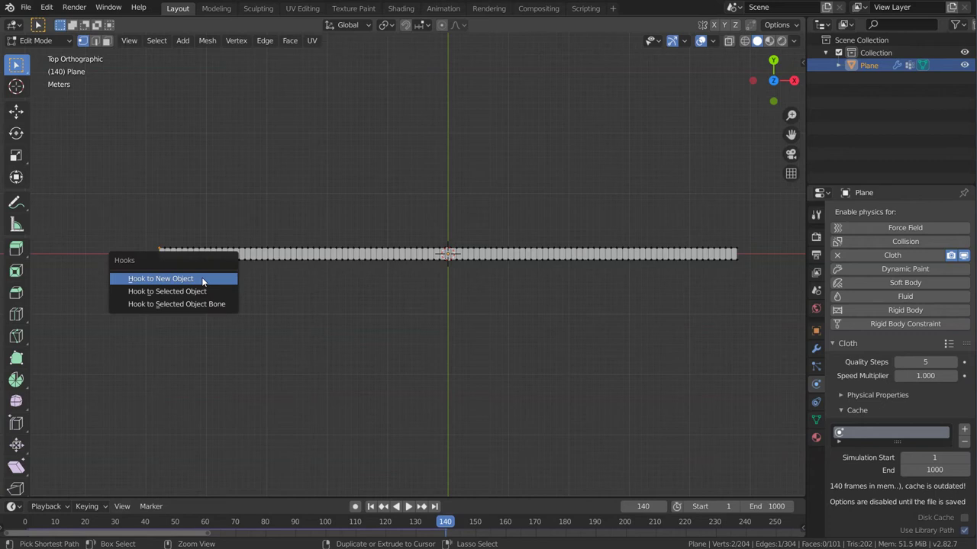
{"action": "left_click", "coordinate": [202, 281]}
{"action": "middle_click_drag", "start_coordinate": [201, 277], "coordinate": [221, 252]}
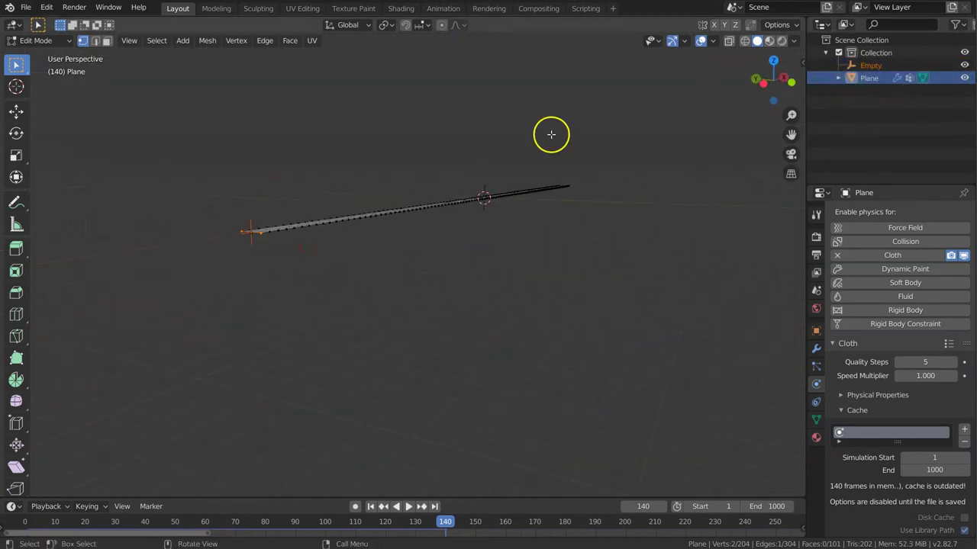
{"action": "middle_click_drag", "start_coordinate": [430, 212], "coordinate": [414, 226]}
{"action": "key", "text": "Tab"}
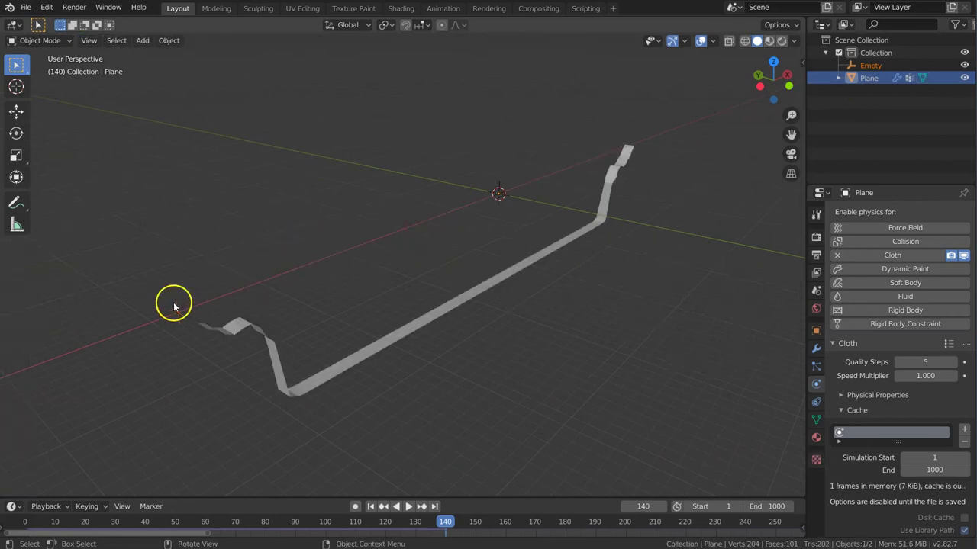
Step: Set the hook Empty's display size to 5 m
{"action": "left_click", "coordinate": [175, 305]}
{"action": "left_click", "coordinate": [815, 384]}
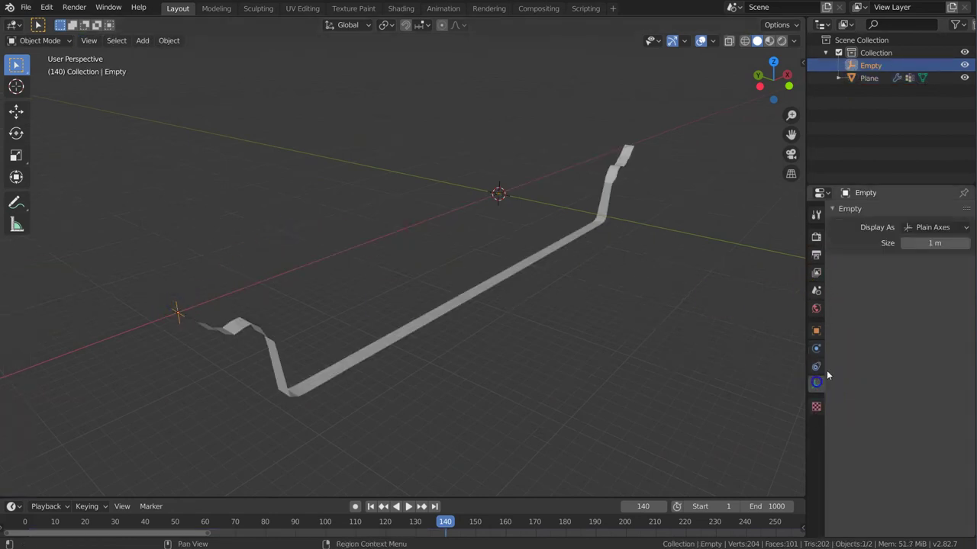
{"action": "type", "text": "5"}
{"action": "key", "text": "Return"}
{"action": "middle_click_drag", "start_coordinate": [756, 168], "coordinate": [486, 216]}
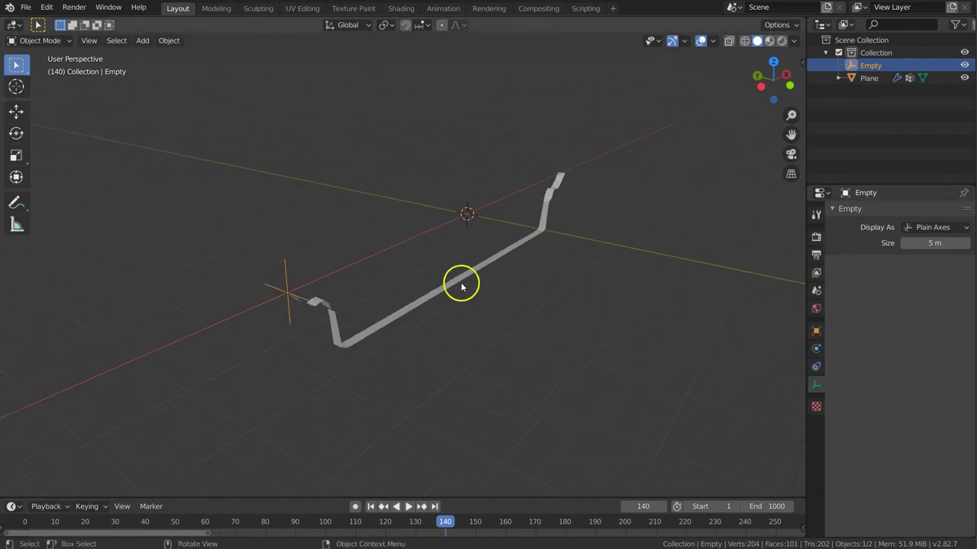
Step: Play the simulation and move the Empty so the ribbon curves after it
{"action": "key", "text": "space"}
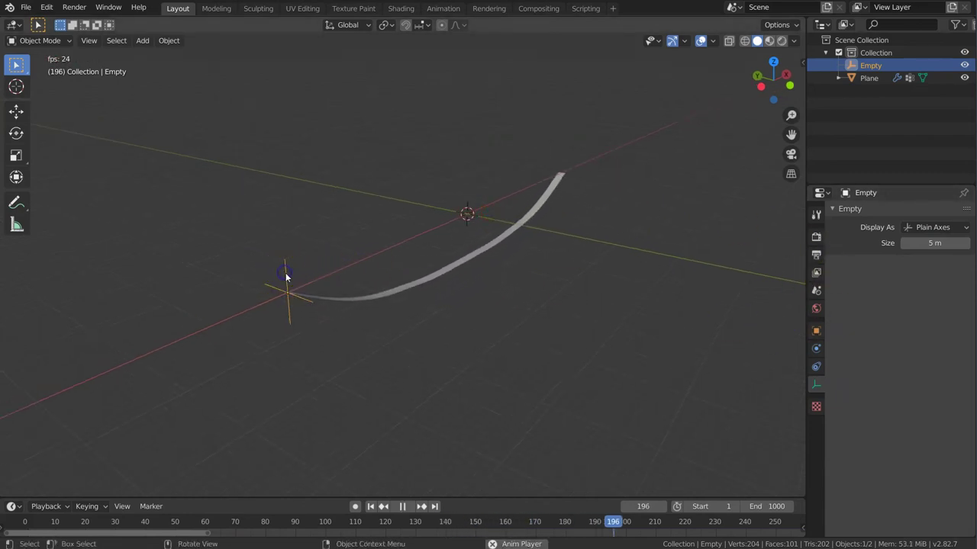
{"action": "mouse_move", "coordinate": [286, 279]}
{"action": "left_mouse_down"}
{"action": "mouse_move", "coordinate": [251, 211]}
{"action": "mouse_move", "coordinate": [267, 245]}
{"action": "left_mouse_up"}
{"action": "key", "text": "space"}
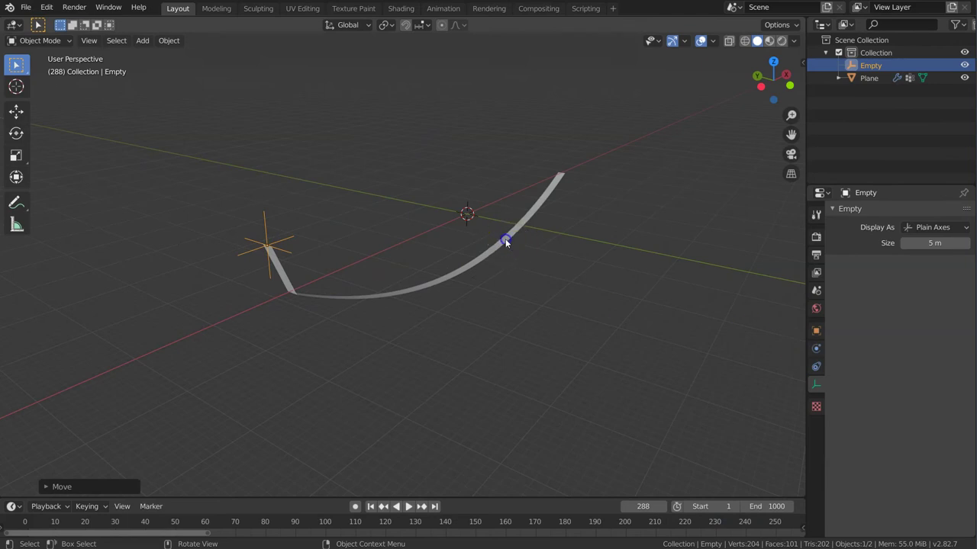
Step: Move the ribbon's Hook modifier above the Cloth modifier
{"action": "left_click", "coordinate": [506, 243]}
{"action": "left_click", "coordinate": [815, 348]}
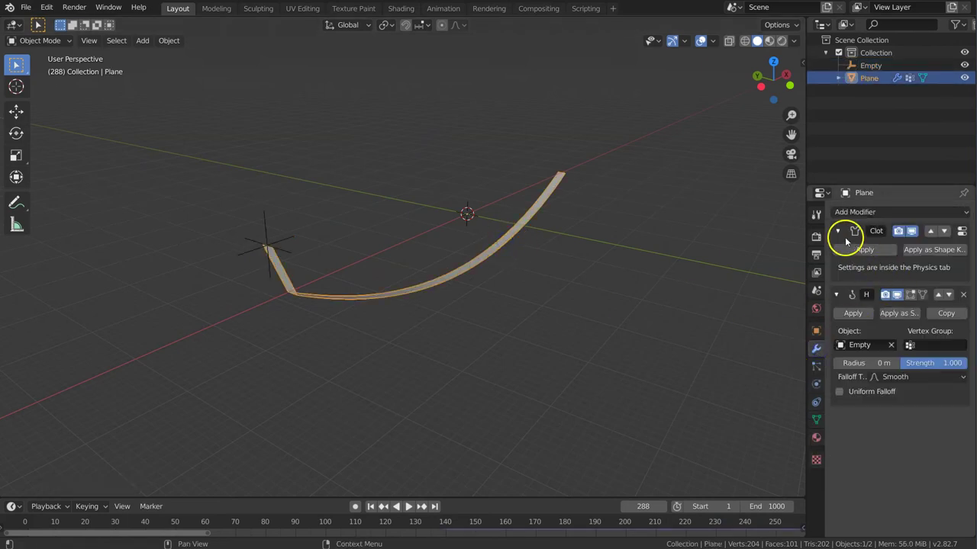
{"action": "left_click_drag", "start_coordinate": [837, 232], "coordinate": [837, 254]}
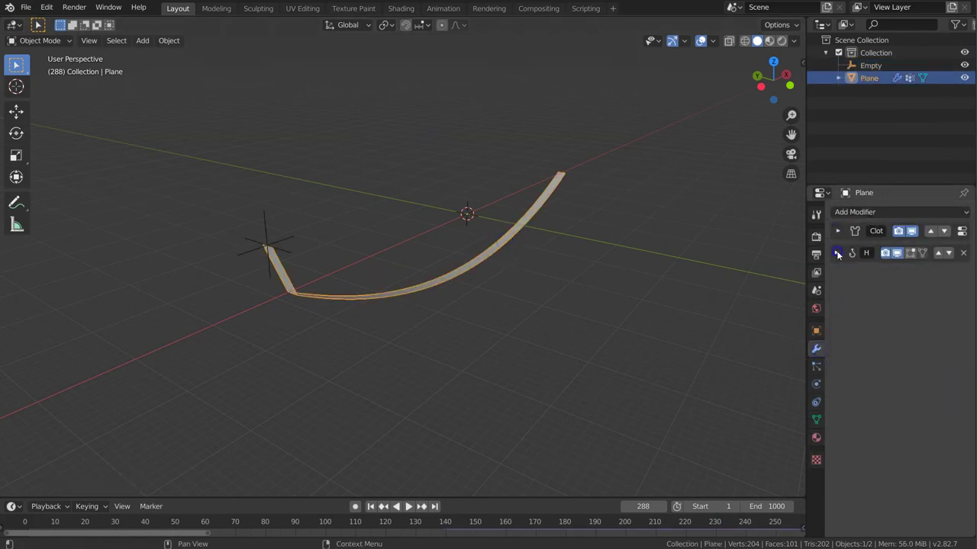
{"action": "left_click", "coordinate": [938, 255]}
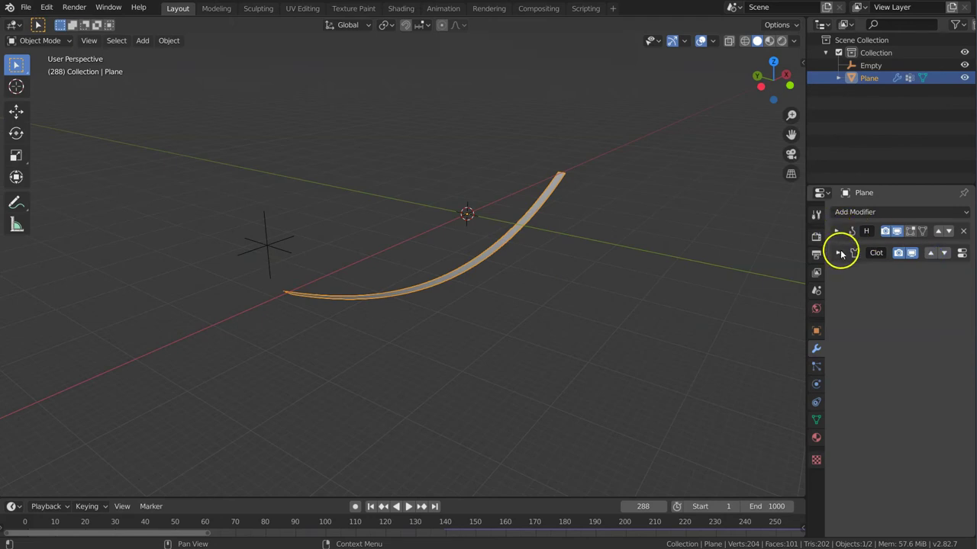
Step: Drag the Empty around during playback to twist the ribbon, pausing at frame 450
{"action": "key", "text": "space"}
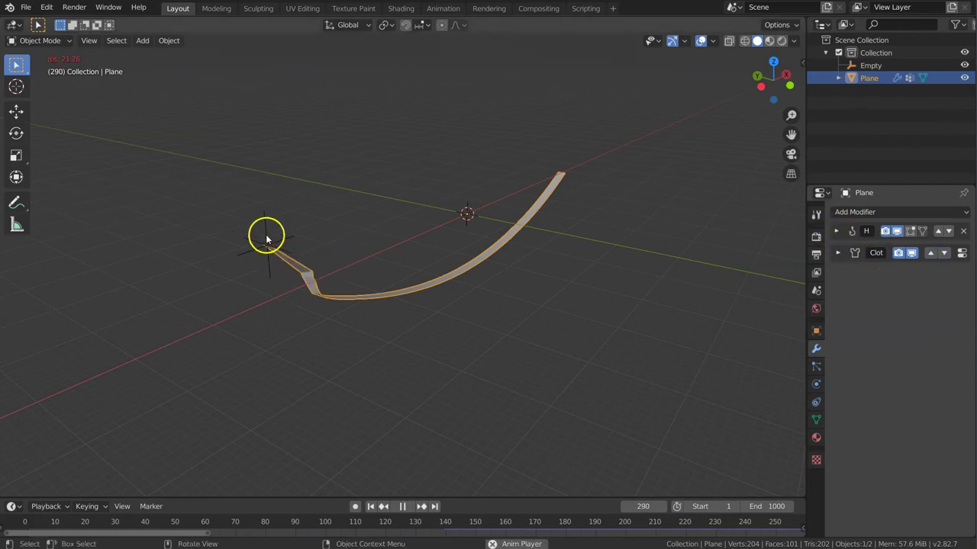
{"action": "left_click", "coordinate": [266, 234]}
{"action": "key", "text": "g"}
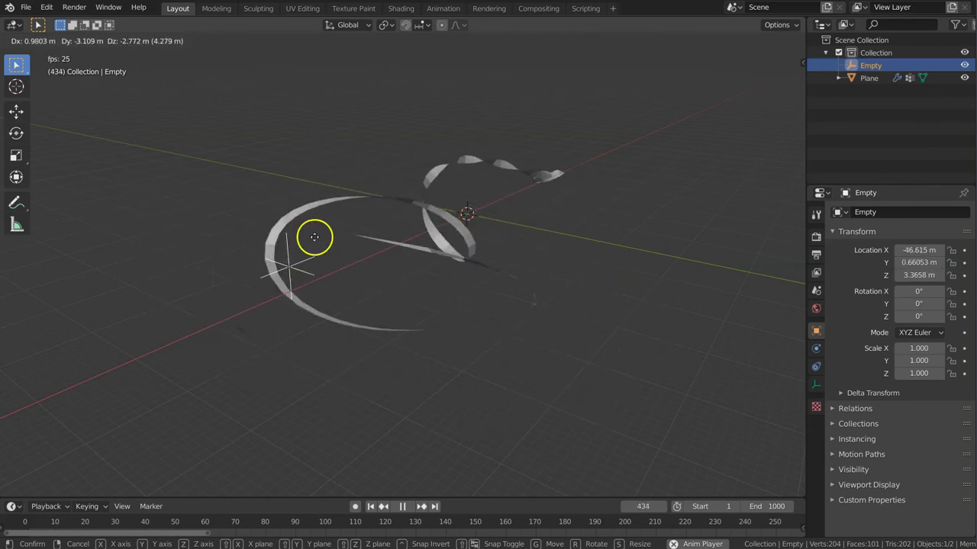
{"action": "left_click", "coordinate": [382, 282]}
{"action": "key", "text": "space"}
{"action": "mouse_move", "coordinate": [504, 207]}
{"action": "middle_mouse_down"}
{"action": "mouse_move", "coordinate": [482, 275]}
{"action": "mouse_move", "coordinate": [432, 236]}
{"action": "middle_mouse_up"}
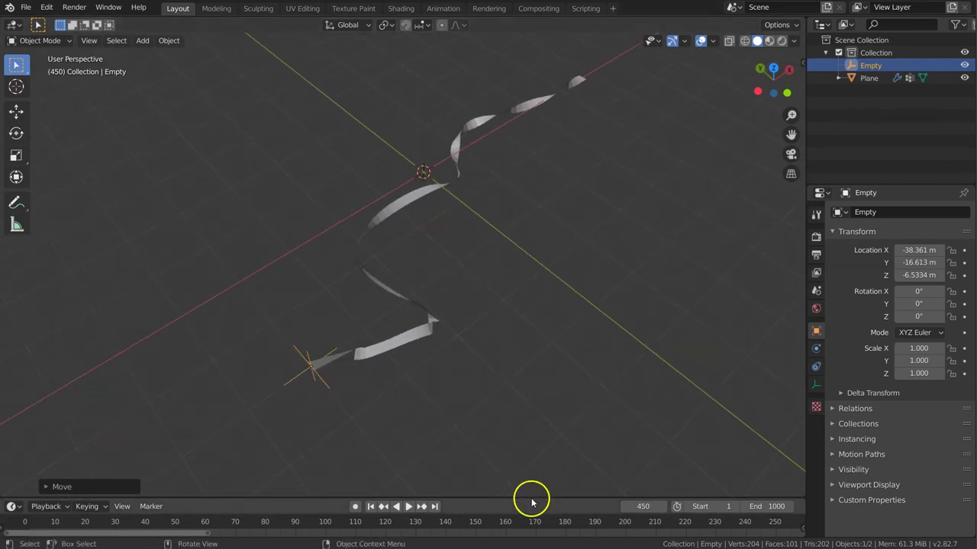
{"action": "mouse_move", "coordinate": [533, 499]}
{"action": "left_mouse_down"}
{"action": "mouse_move", "coordinate": [535, 437]}
{"action": "mouse_move", "coordinate": [533, 454]}
{"action": "left_mouse_up"}
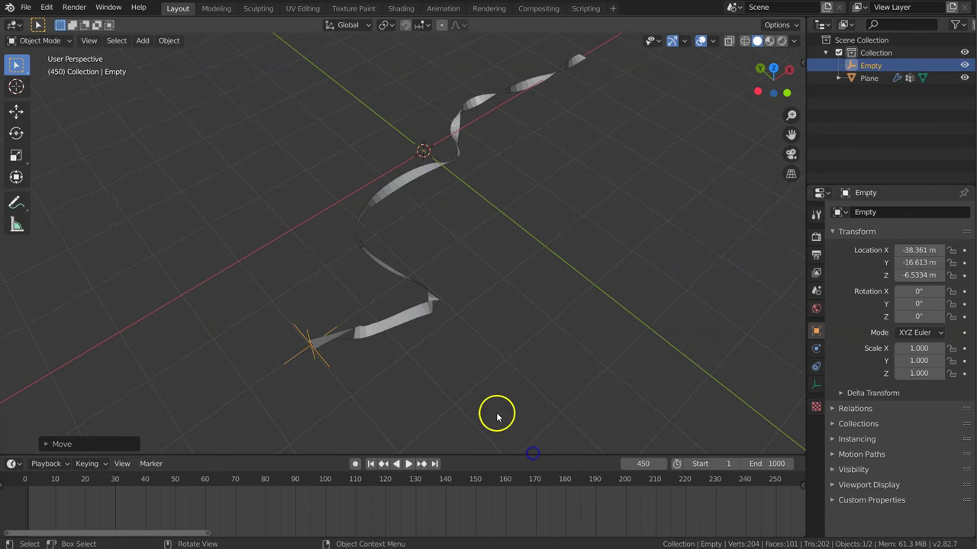
{"action": "left_click", "coordinate": [423, 330]}
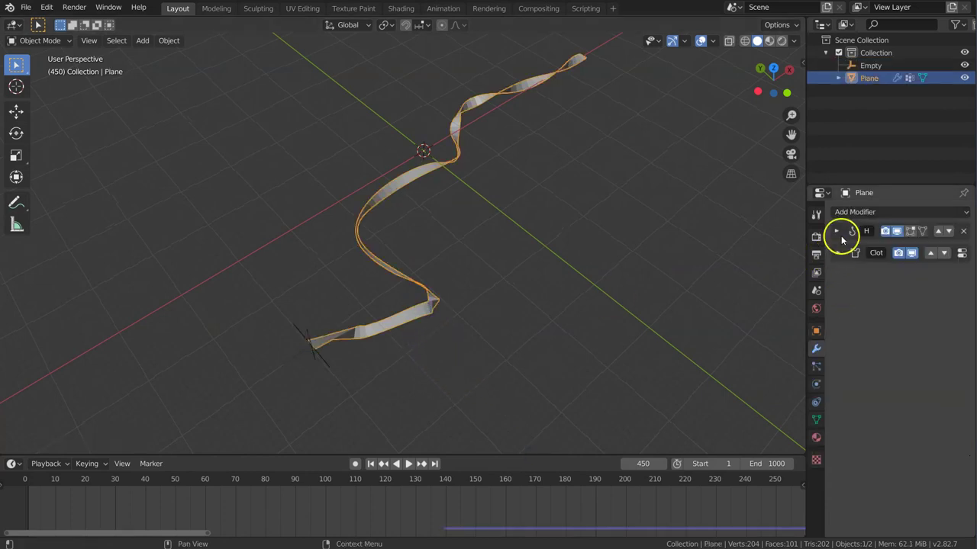
Step: Add a Subdivision Surface modifier at viewport level 3 and shade the ribbon smooth
{"action": "left_click", "coordinate": [849, 212]}
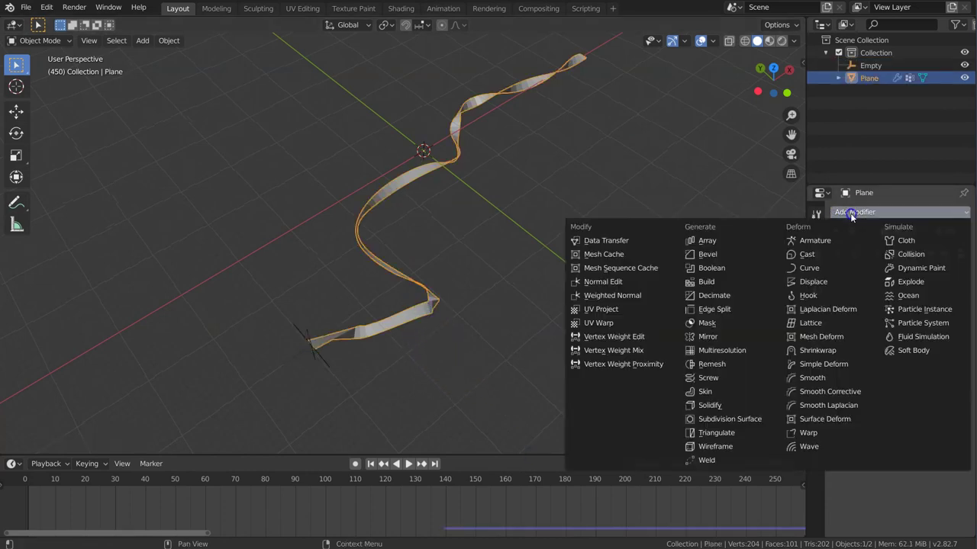
{"action": "left_click", "coordinate": [751, 421]}
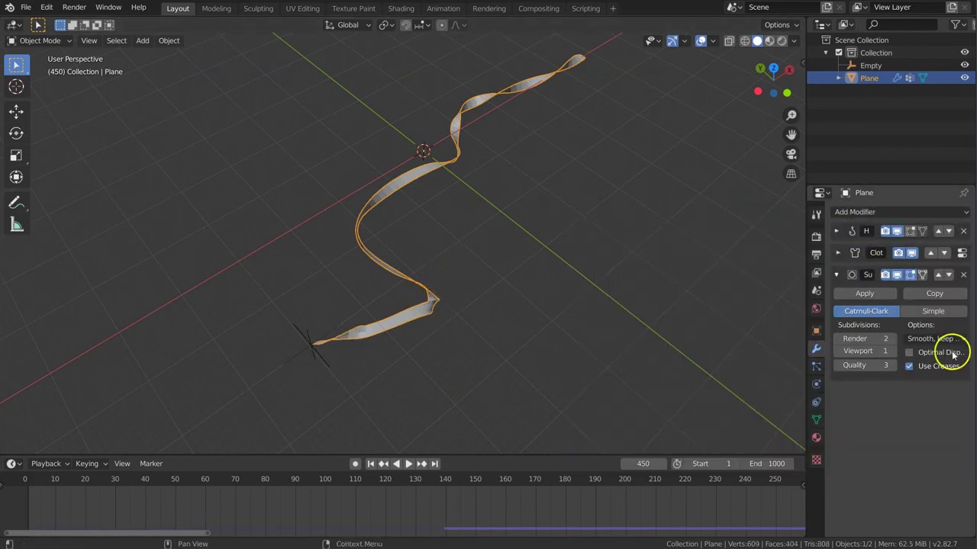
{"action": "left_click", "coordinate": [892, 351]}
{"action": "left_click", "coordinate": [891, 351]}
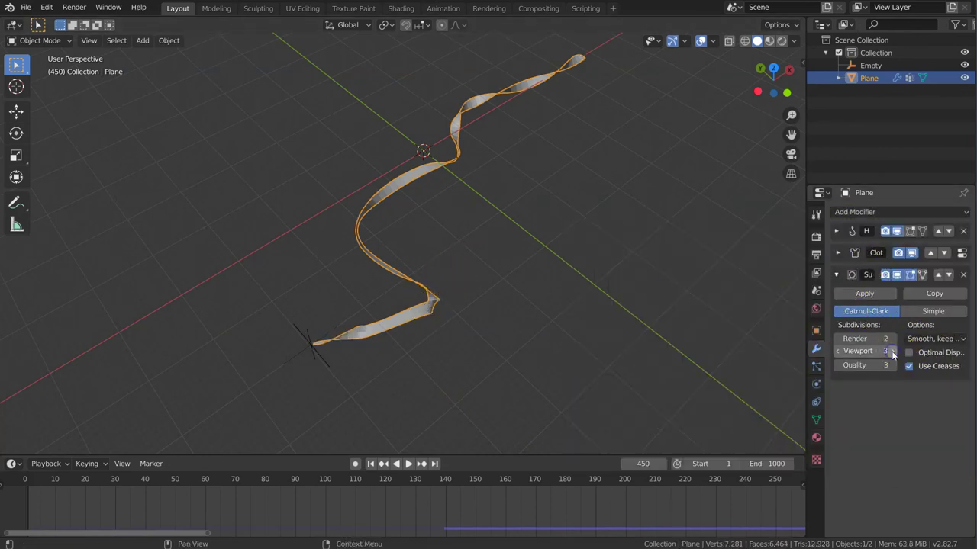
{"action": "left_click", "coordinate": [837, 275]}
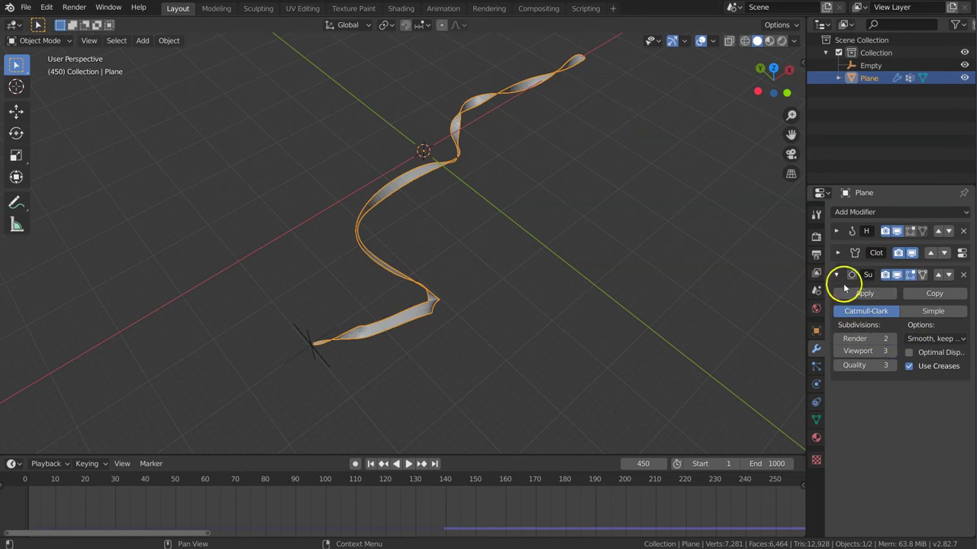
{"action": "right_click", "coordinate": [394, 314]}
{"action": "left_click", "coordinate": [393, 316]}
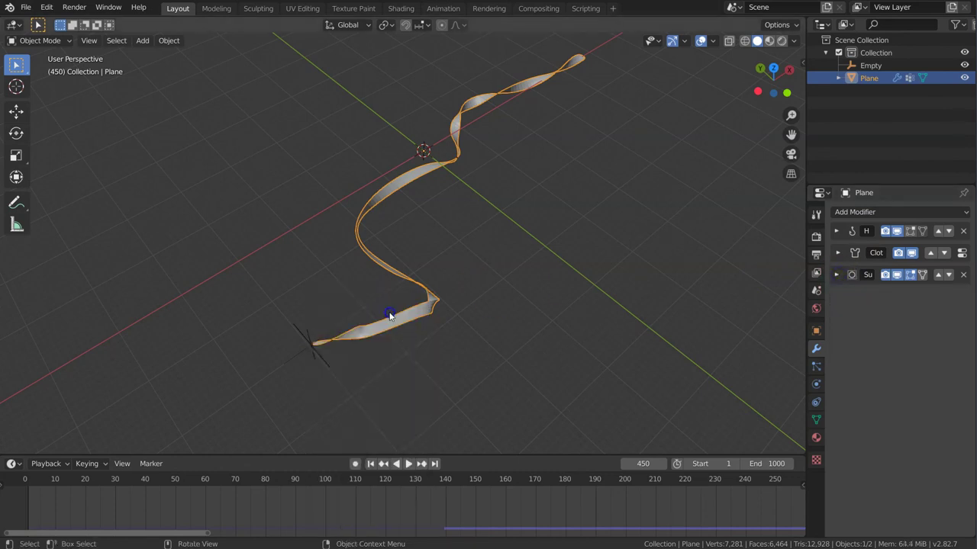
Step: Swing the Empty during playback into a wavy trail, then show the ribbon's cloth settings
{"action": "left_click", "coordinate": [306, 336]}
{"action": "key", "text": "space"}
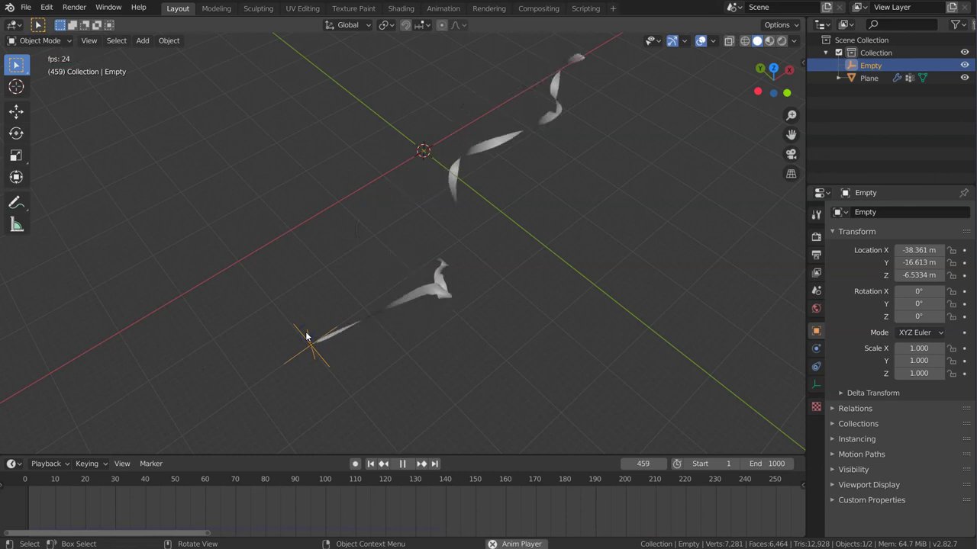
{"action": "key", "text": "g"}
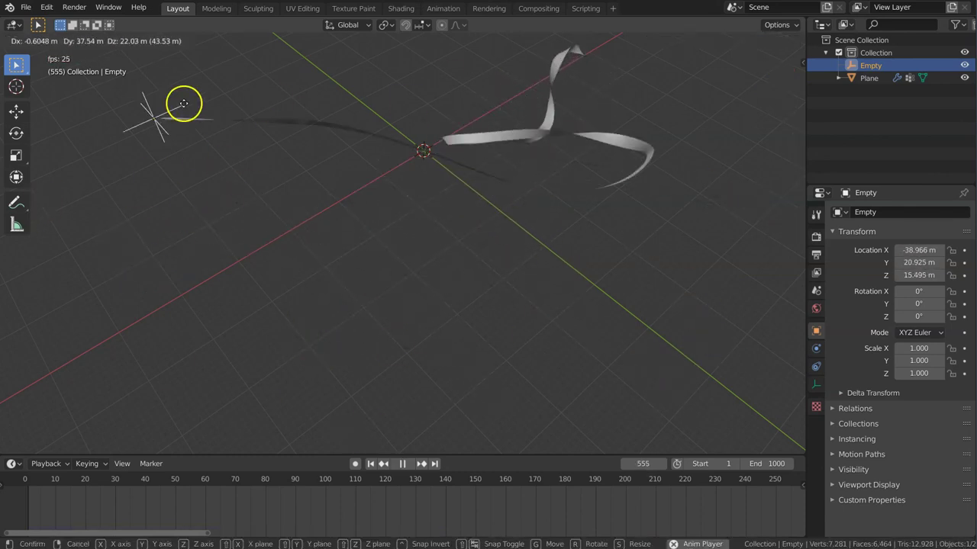
{"action": "left_click", "coordinate": [359, 267]}
{"action": "mouse_move", "coordinate": [366, 260]}
{"action": "middle_mouse_down"}
{"action": "mouse_move", "coordinate": [460, 182]}
{"action": "mouse_move", "coordinate": [384, 239]}
{"action": "middle_mouse_up"}
{"action": "key", "text": "space"}
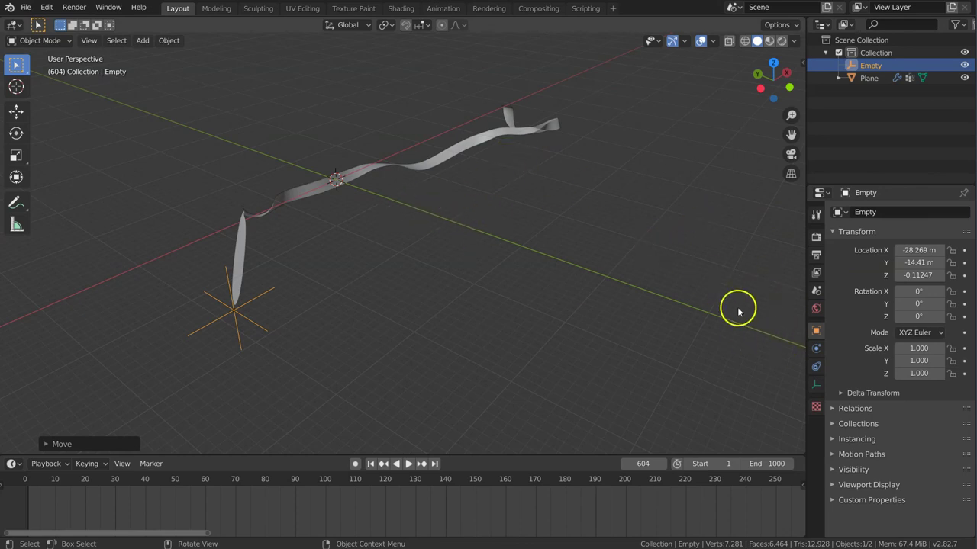
{"action": "left_click", "coordinate": [455, 155]}
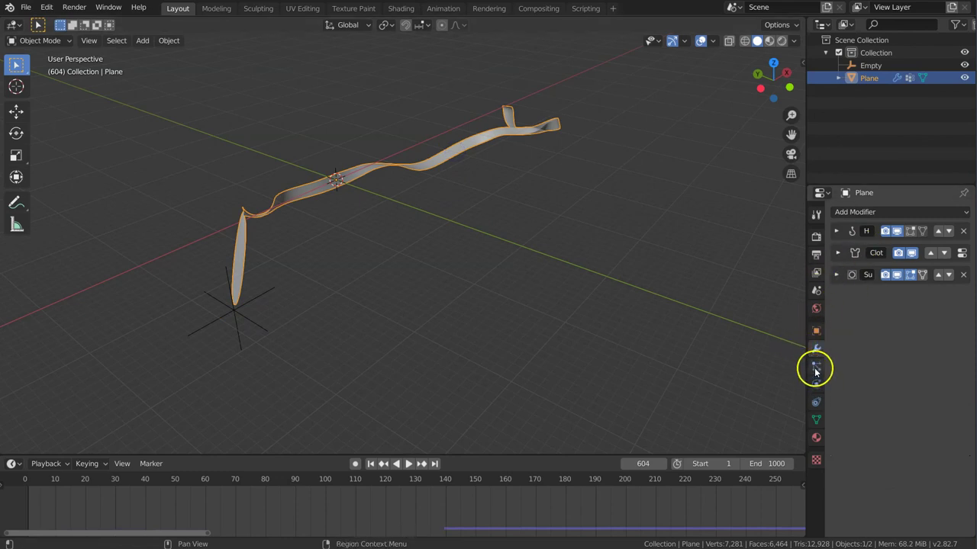
{"action": "left_click", "coordinate": [815, 384]}
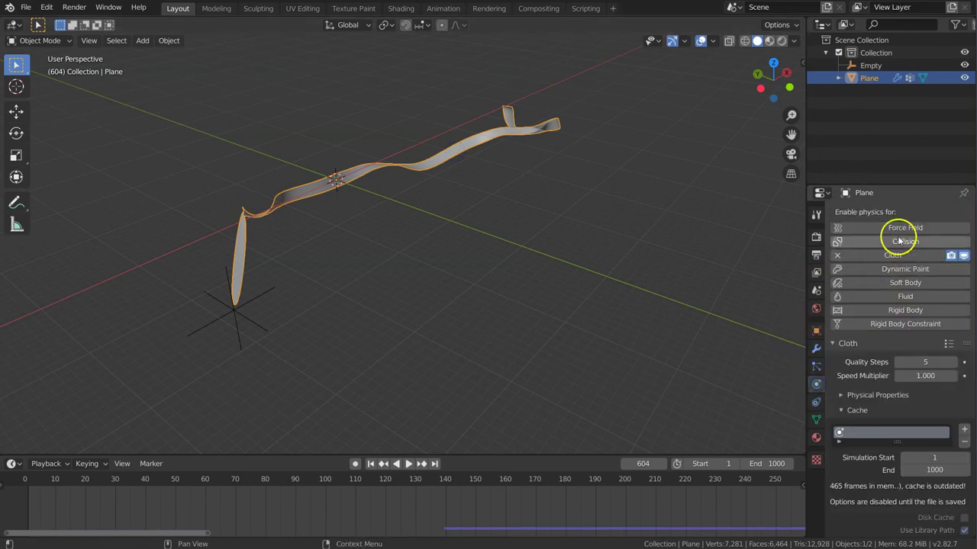